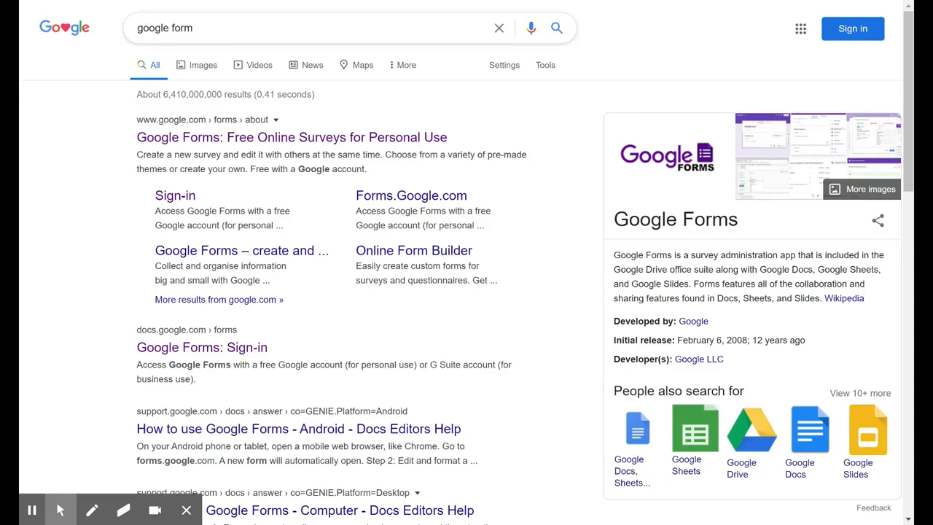
- Open the Google Forms home page from the search results and check which account is signed in
click(136, 27)
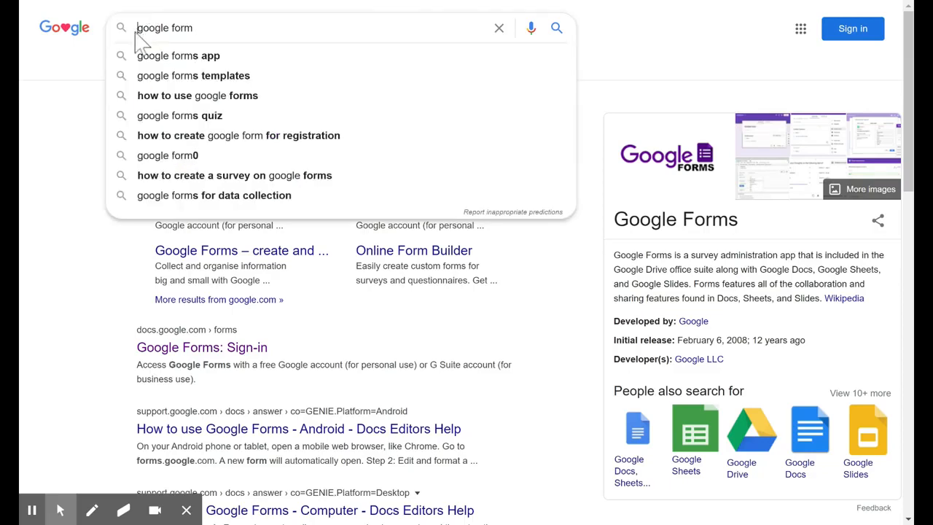
click(102, 244)
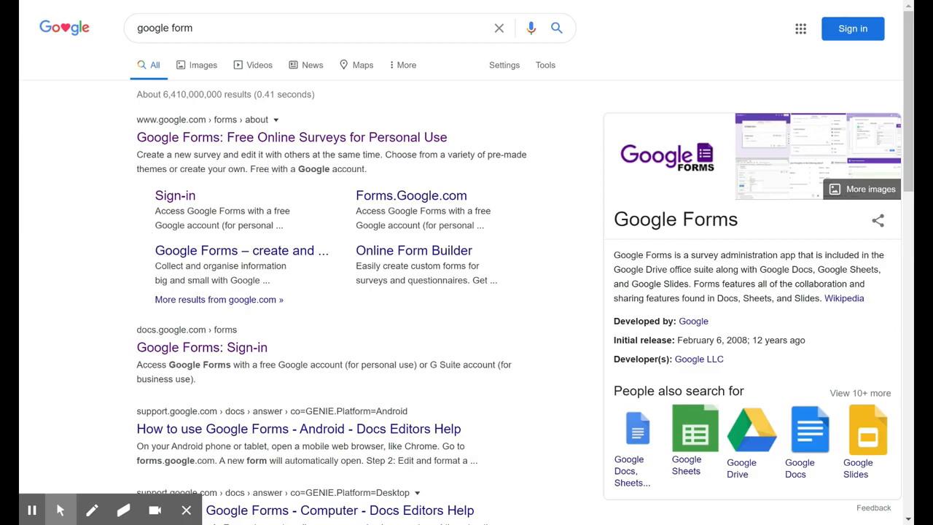
click(278, 145)
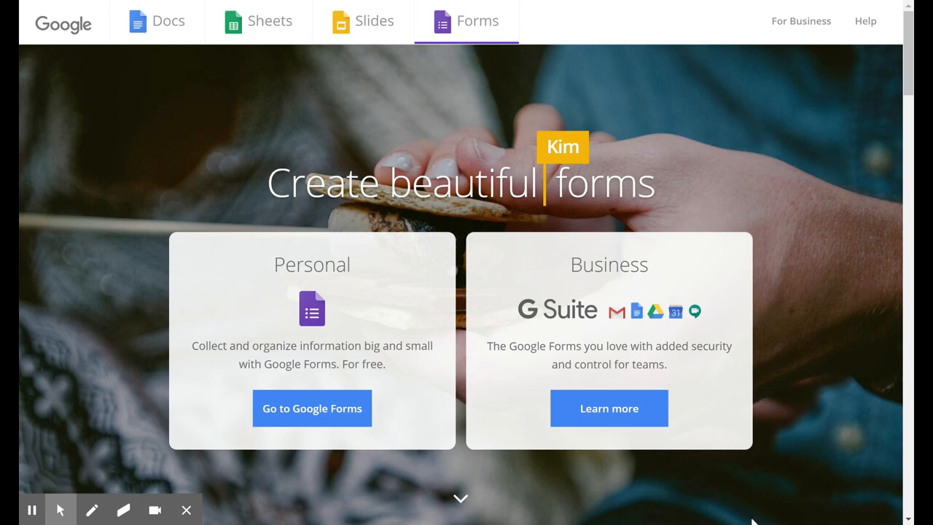
click(314, 419)
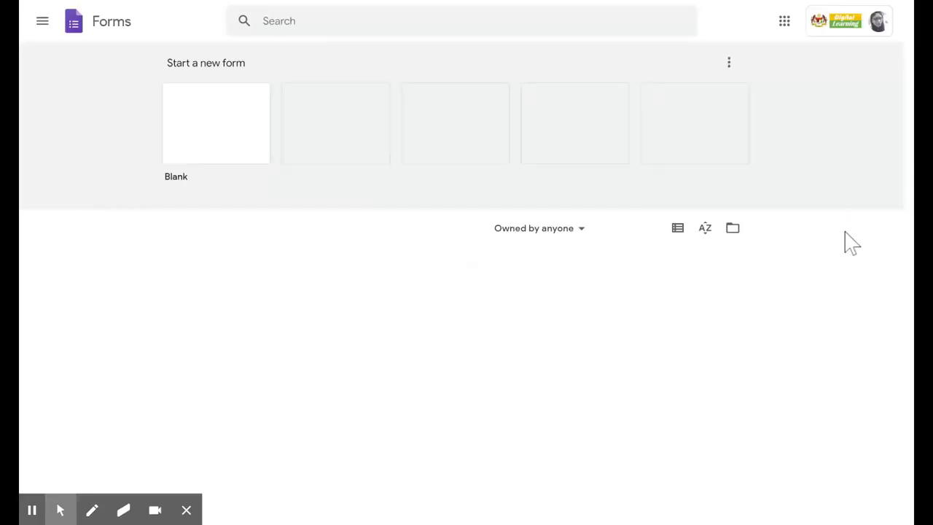
click(879, 33)
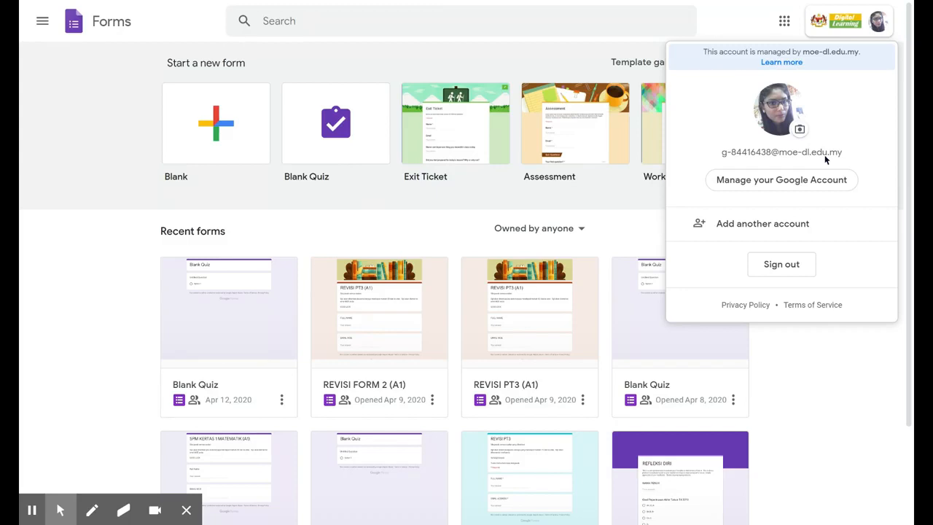
click(130, 256)
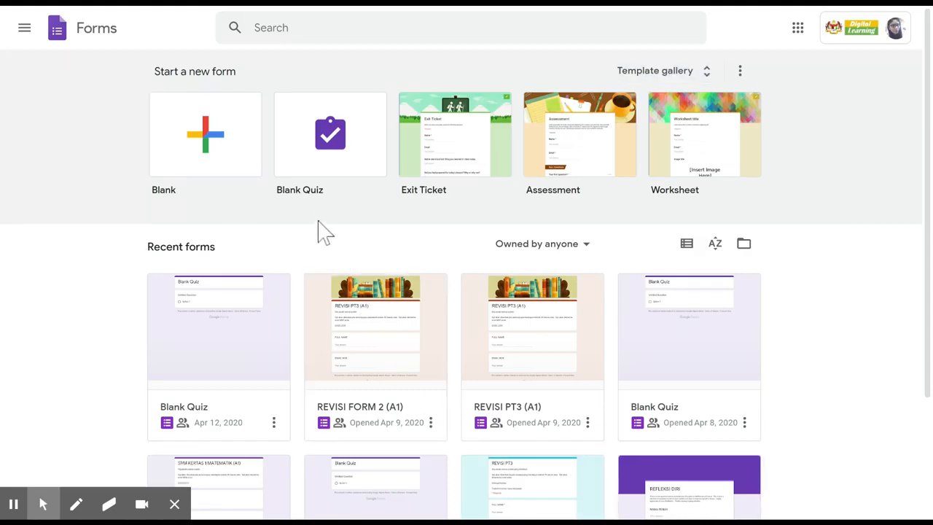
- Create a blank quiz titled REVISI SPM with the description "Sijil akan diberikan kepada sesiapa yang mendapat markah 80 dan ke atas."
click(332, 167)
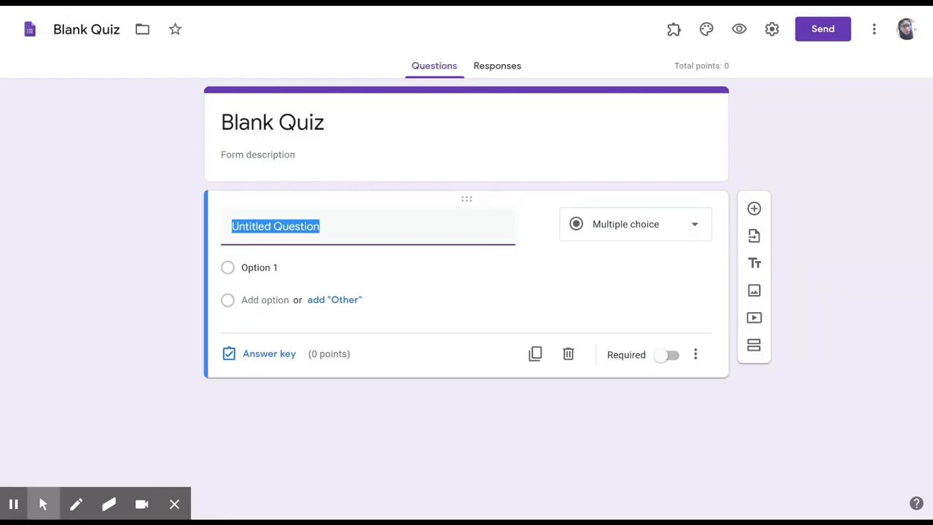
click(65, 32)
drag(54, 29, 121, 30)
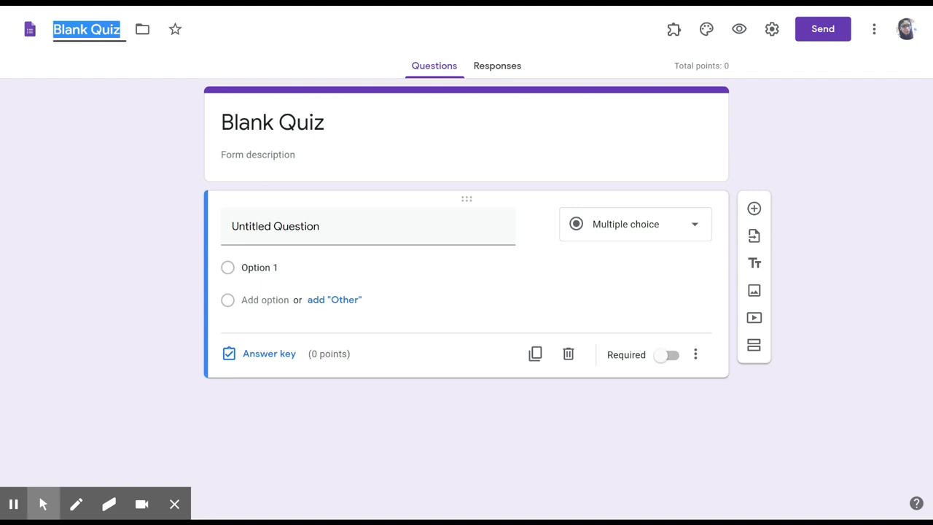
text(REVISI)
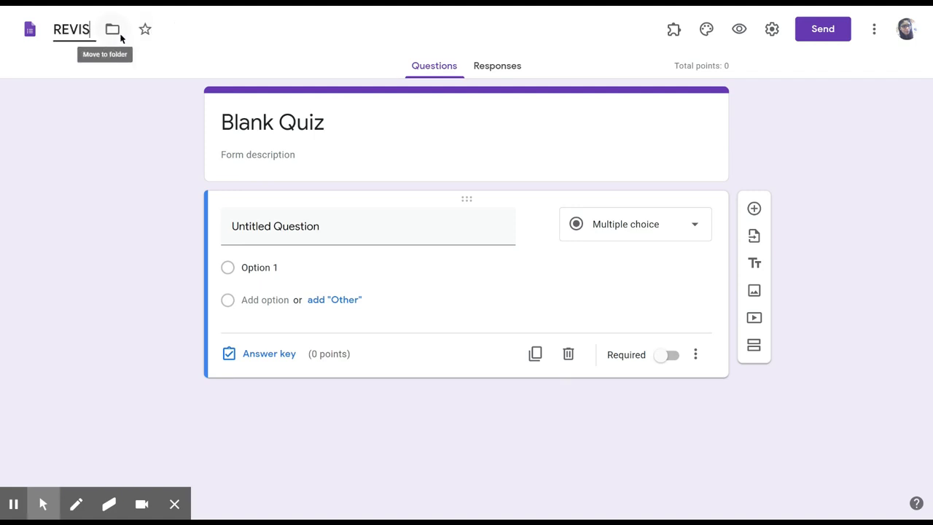
text( SPM)
click(173, 156)
click(53, 29)
drag(53, 29, 130, 31)
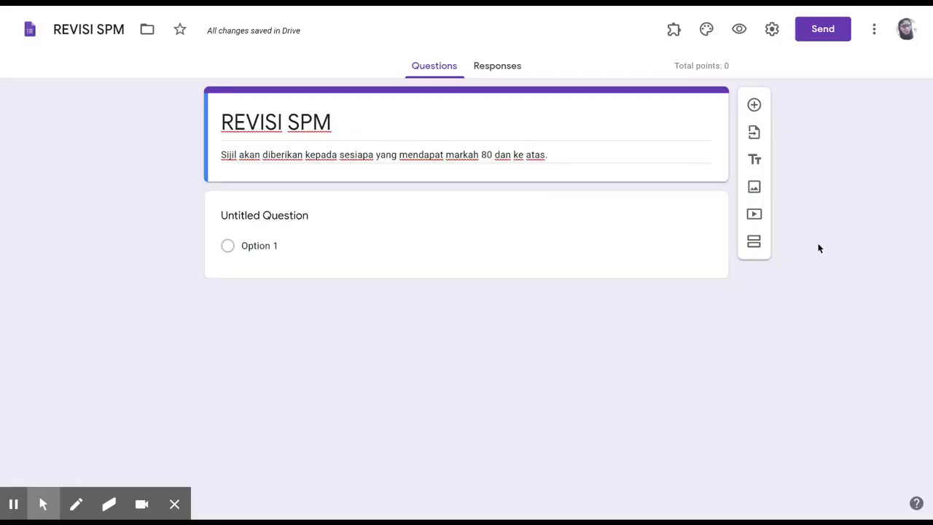
- Search the add-ons marketplace for "certify em"
click(876, 34)
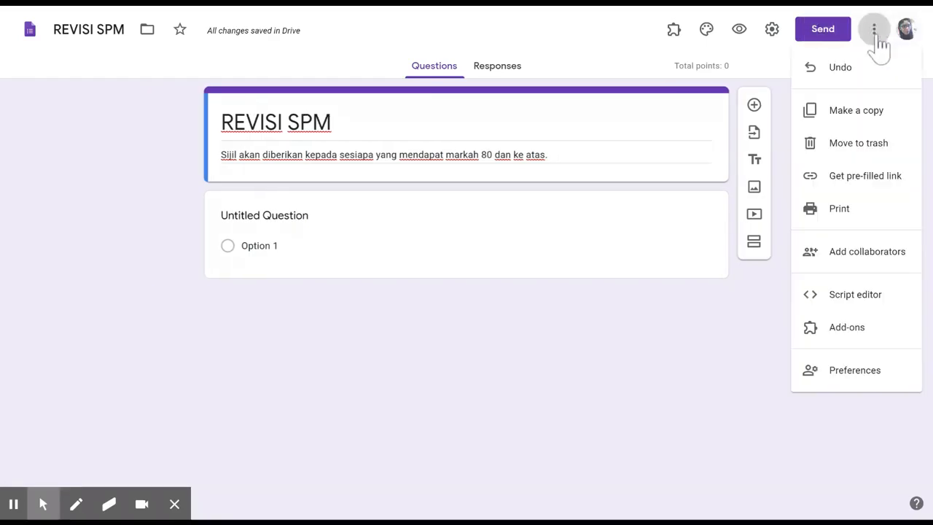
click(859, 341)
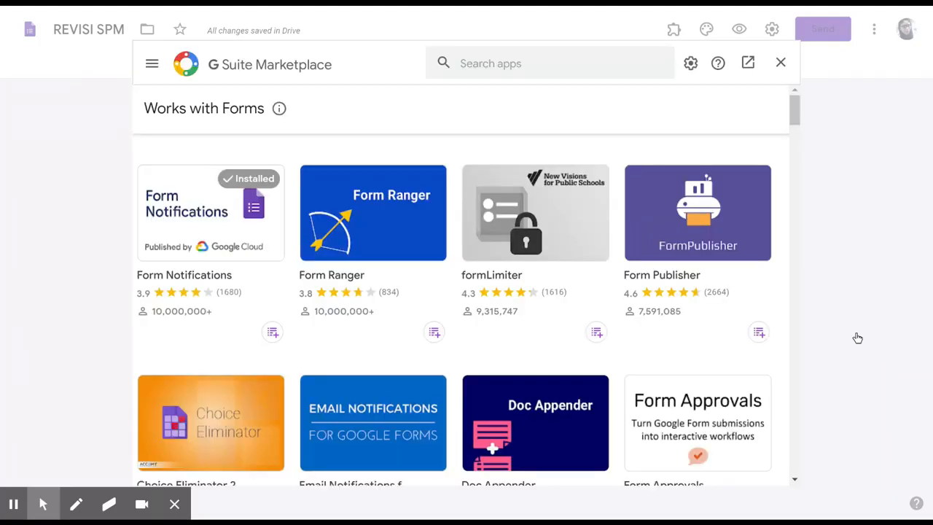
click(550, 64)
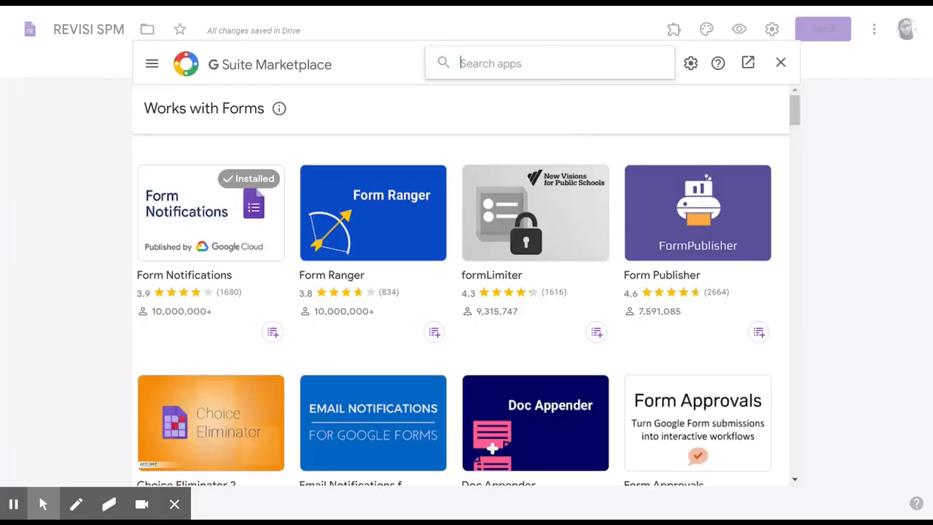
text(certify)
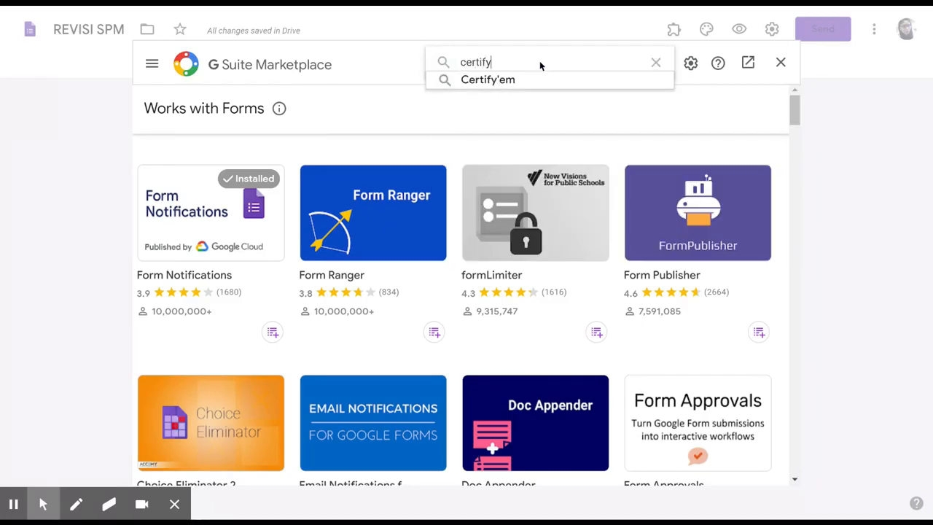
text( em)
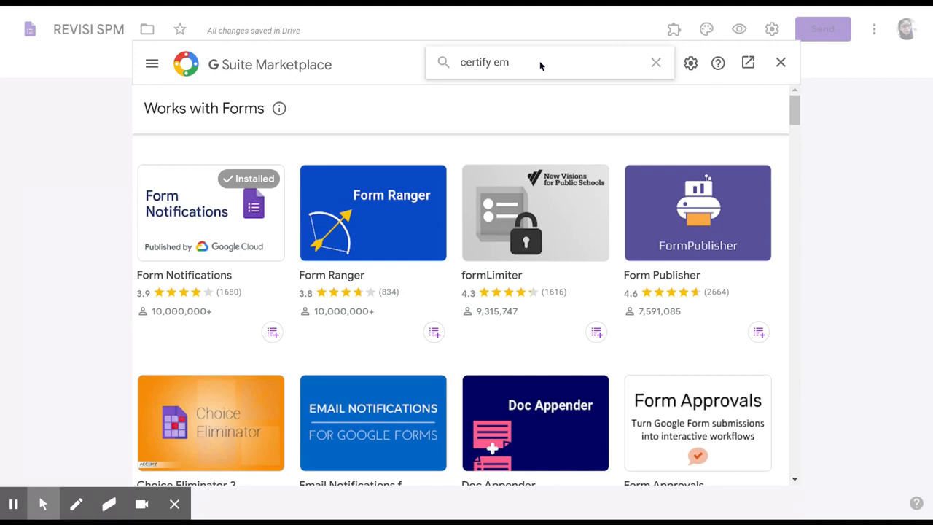
key(Return)
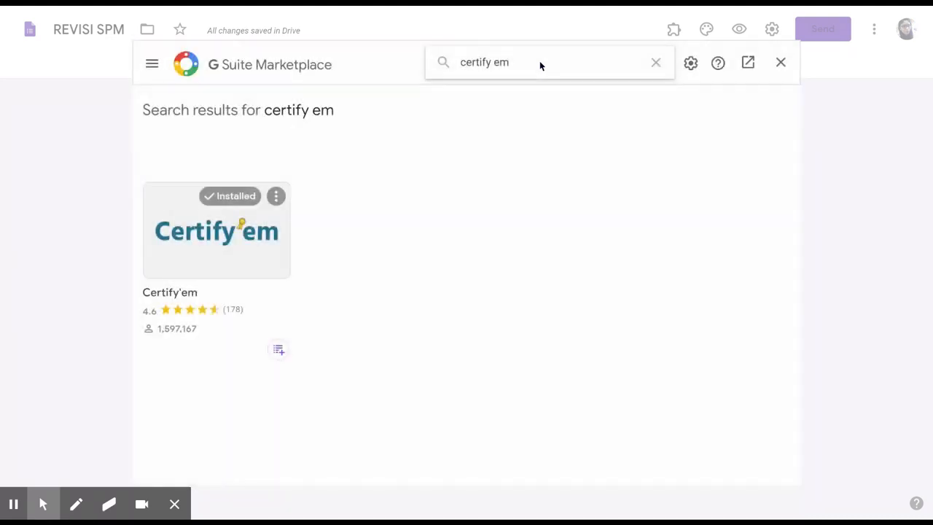
- View the Certify'em add-on's detail page, return to the search results and close the marketplace
click(228, 255)
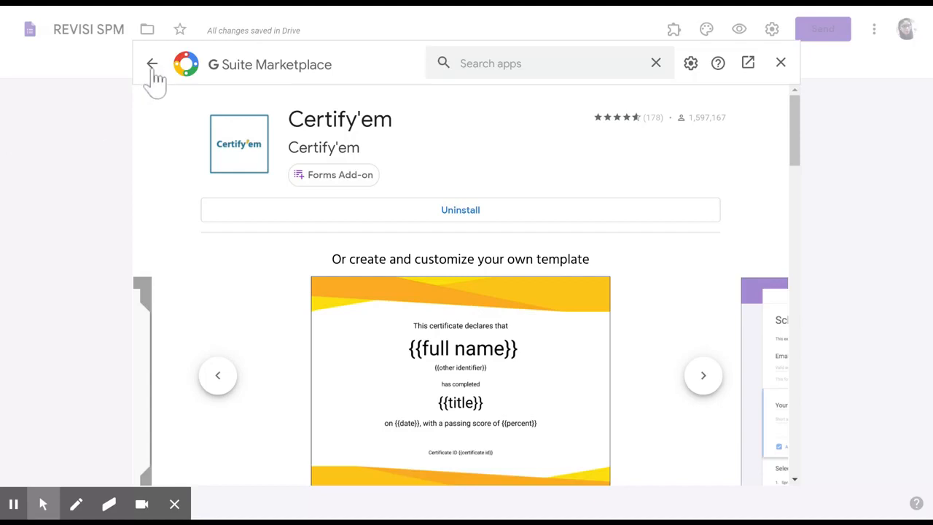
click(151, 64)
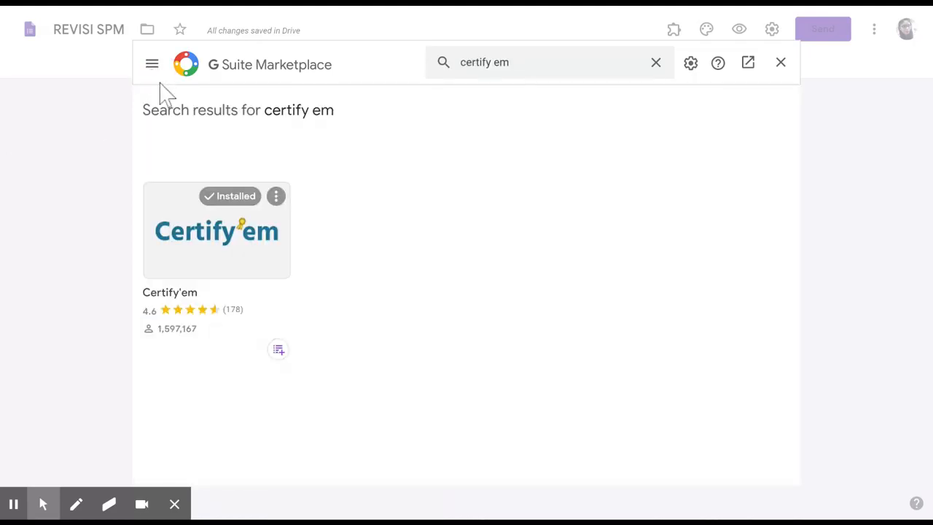
click(782, 64)
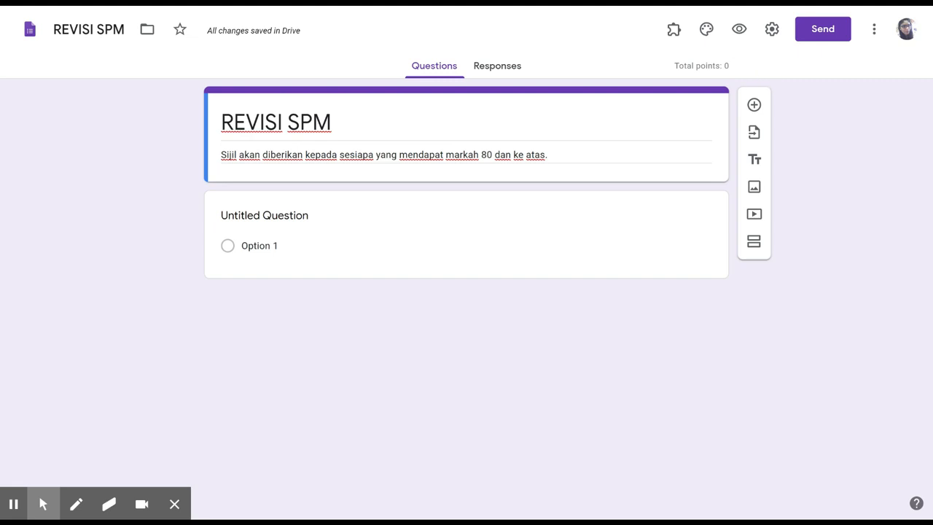
- Check the quiz's installed add-ons, and reopen the REVISI SPM quiz from the forms home page
click(674, 29)
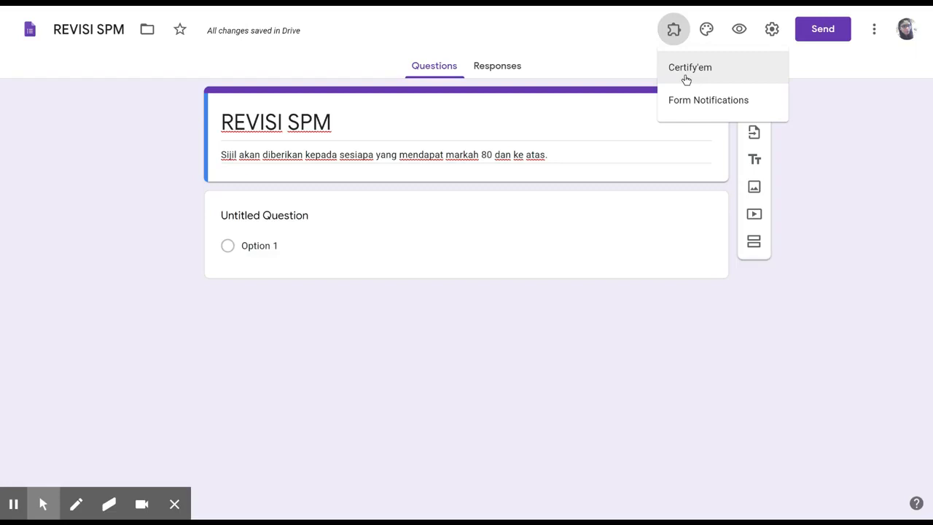
click(884, 116)
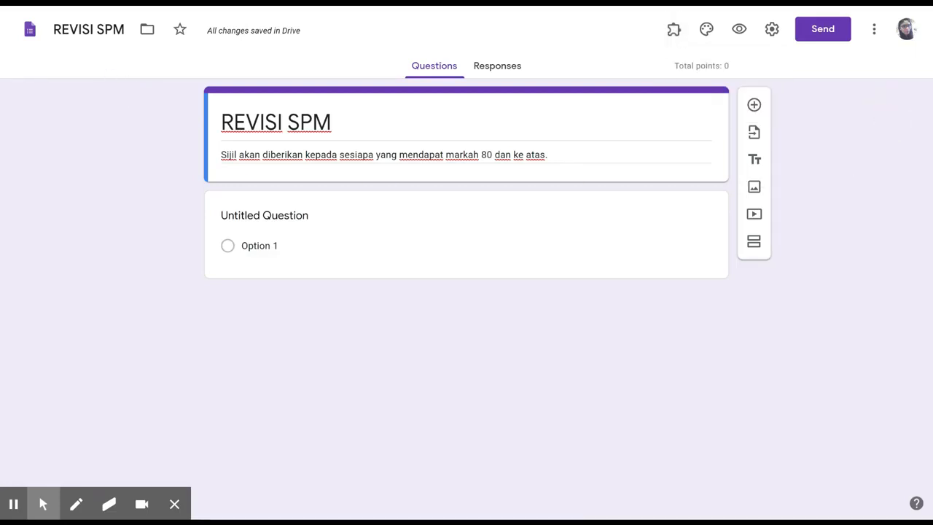
click(30, 30)
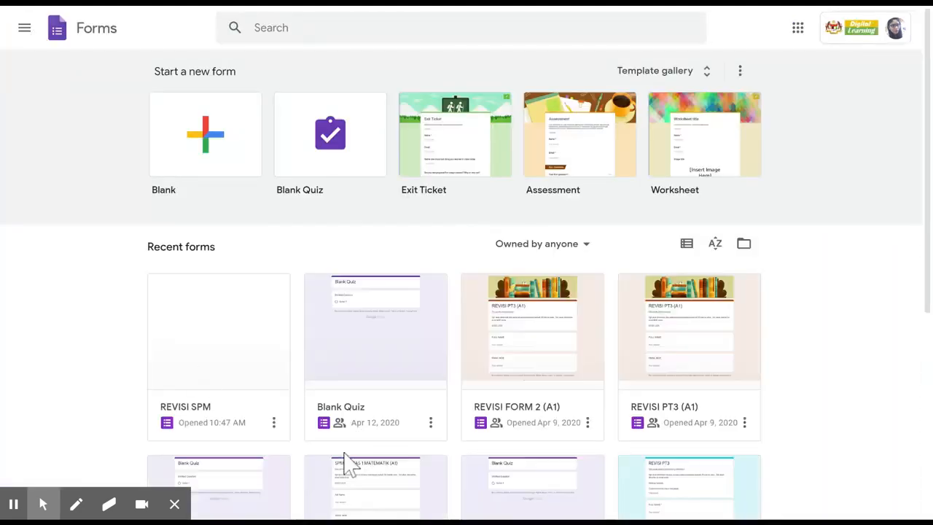
click(199, 405)
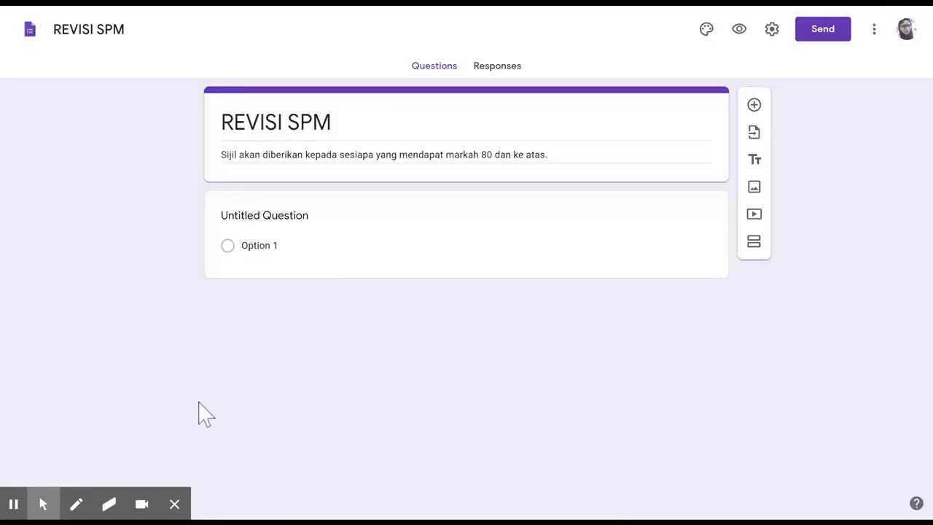
- Enable the Certify'em add-on in the REVISI SPM quiz and start its setup
click(674, 33)
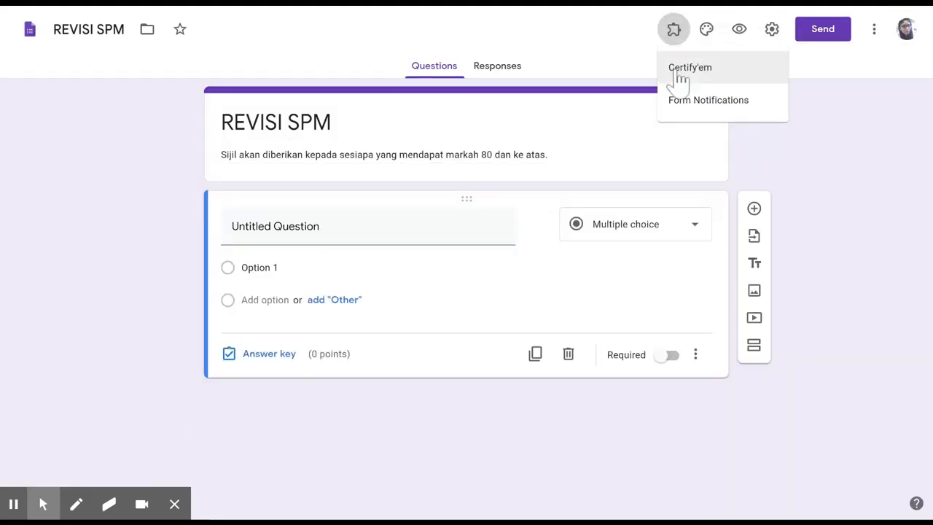
click(678, 77)
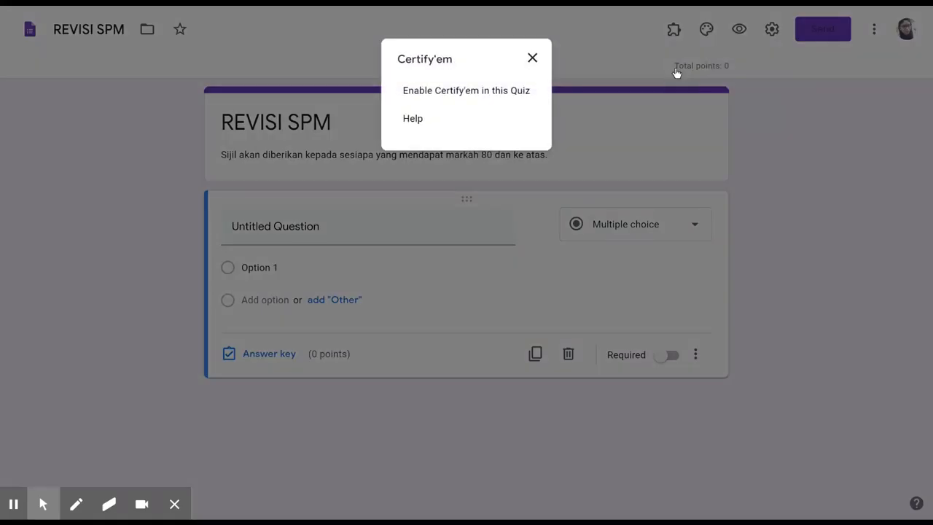
click(499, 106)
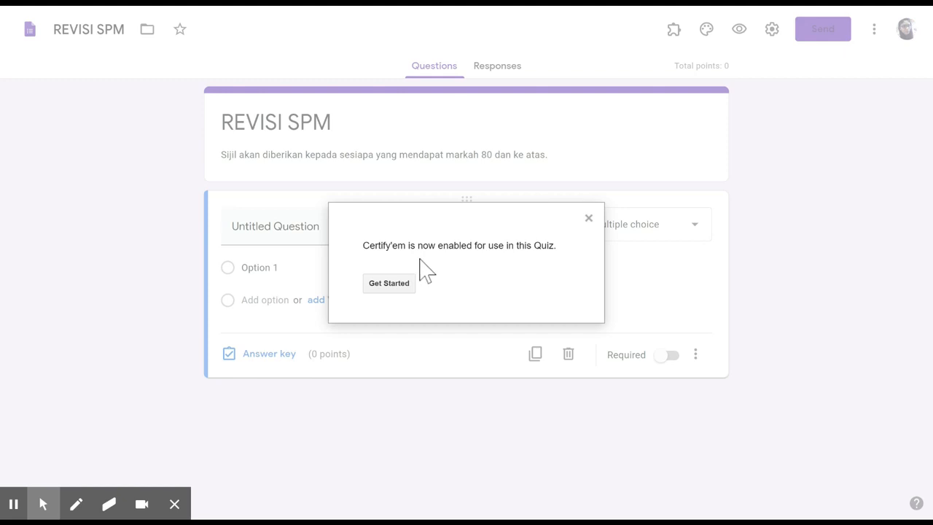
click(393, 287)
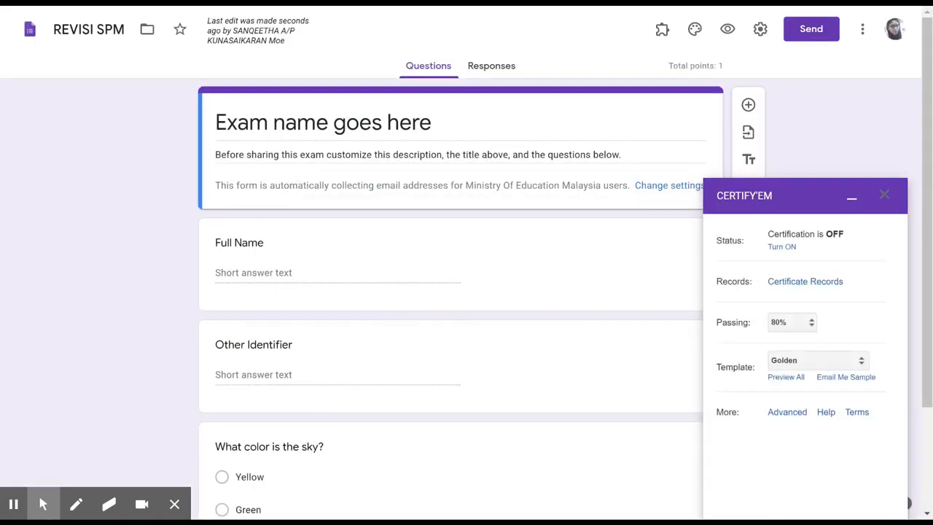
- Replace the exam title placeholder with REVISI SPM
triple_click(223, 121)
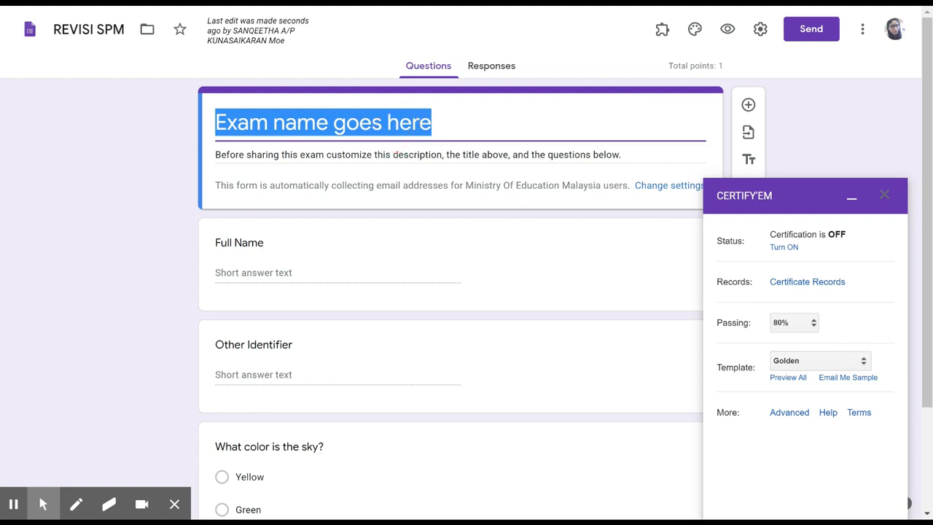
text(rev)
key(BackSpace)
key(BackSpace)
key(BackSpace)
text(REVISI SPM)
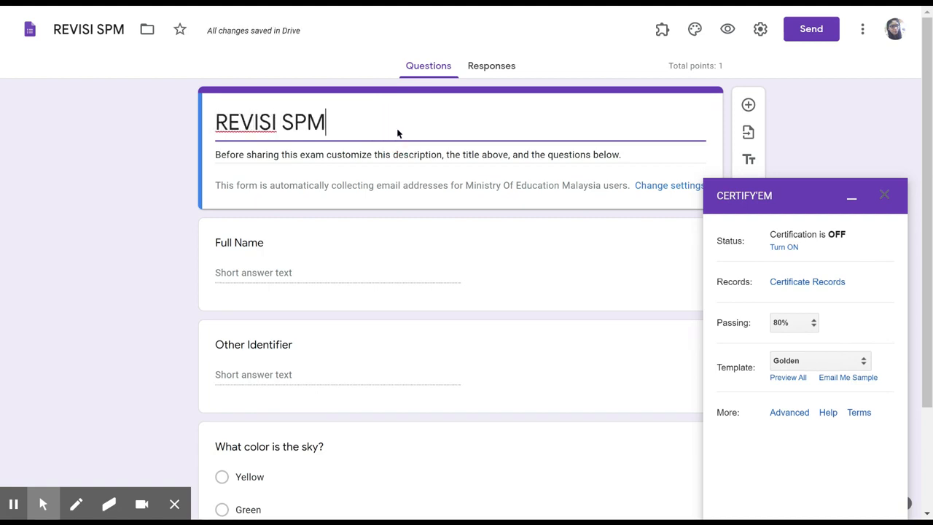
- Replace the form description with "Anda akan mendapat sijil jika mendapat markah 80 dan ke atas"
key(Tab)
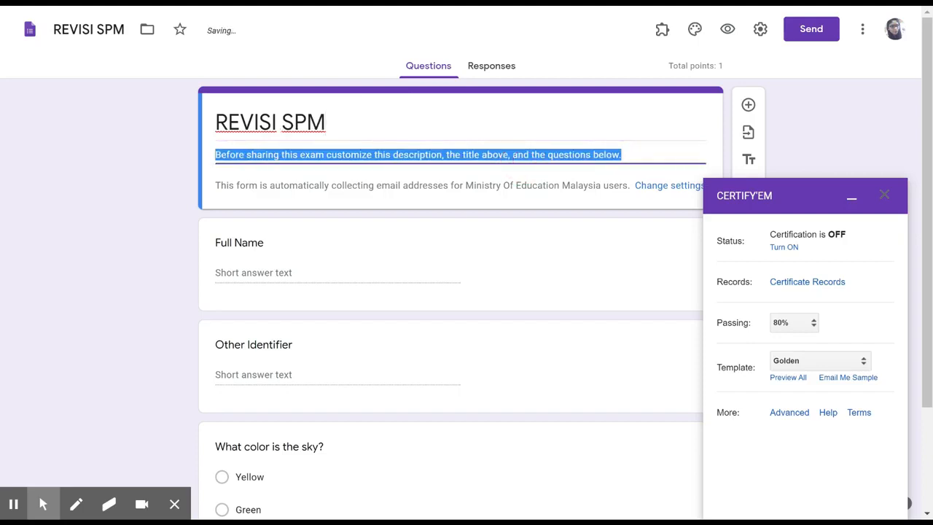
text(s)
key(BackSpace)
text(si)
key(BackSpace)
key(BackSpace)
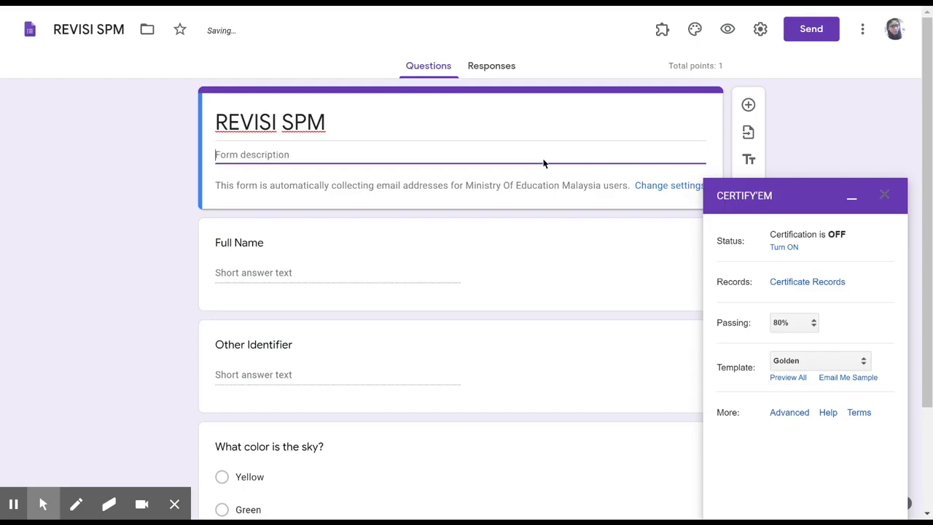
text(Anda akan mendapat sijil )
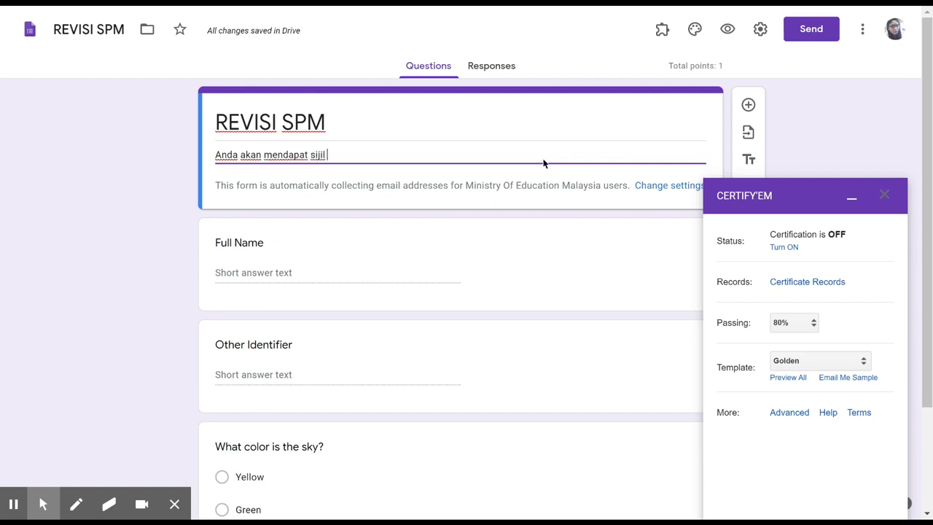
text(jika mendapat markah)
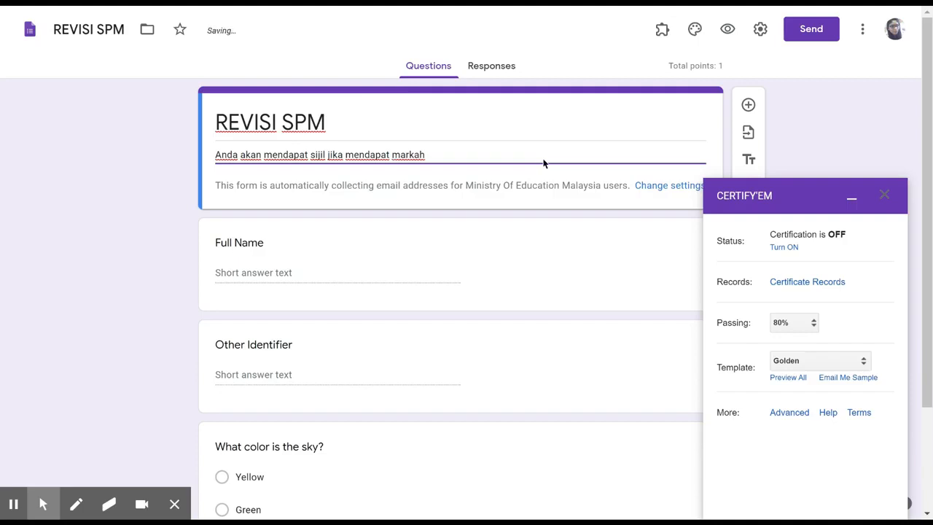
text( 80 dan ke atas)
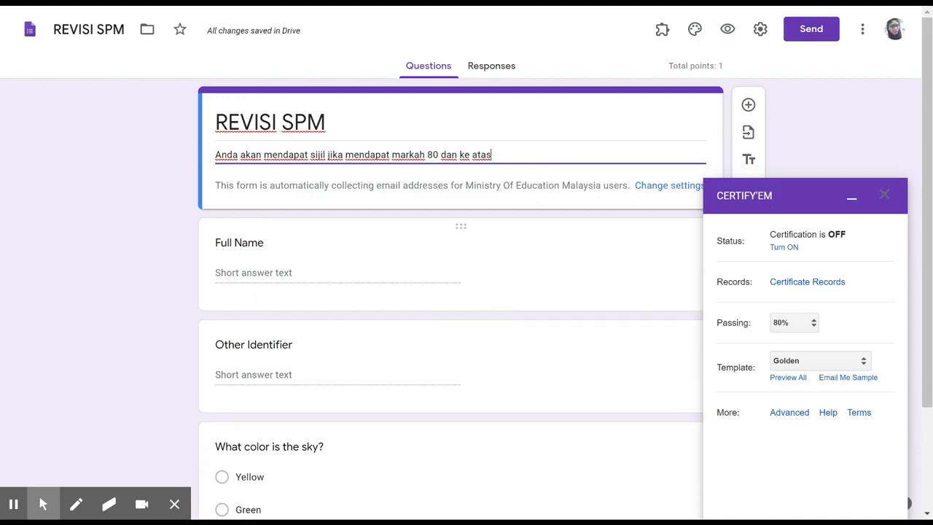
- Rename the "Full Name" question to "NAMA PENUH" and the "Other Identifier" question to "EMAIL MOE"
click(253, 245)
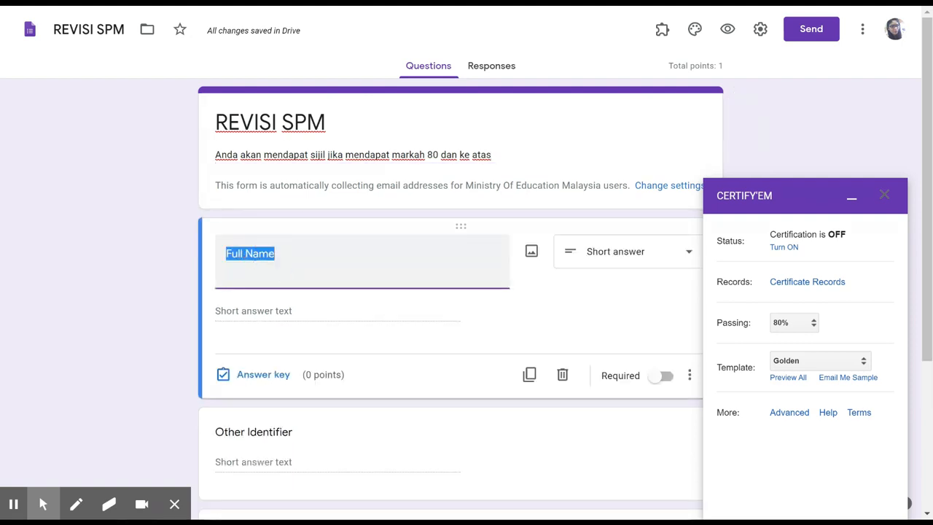
text(NA)
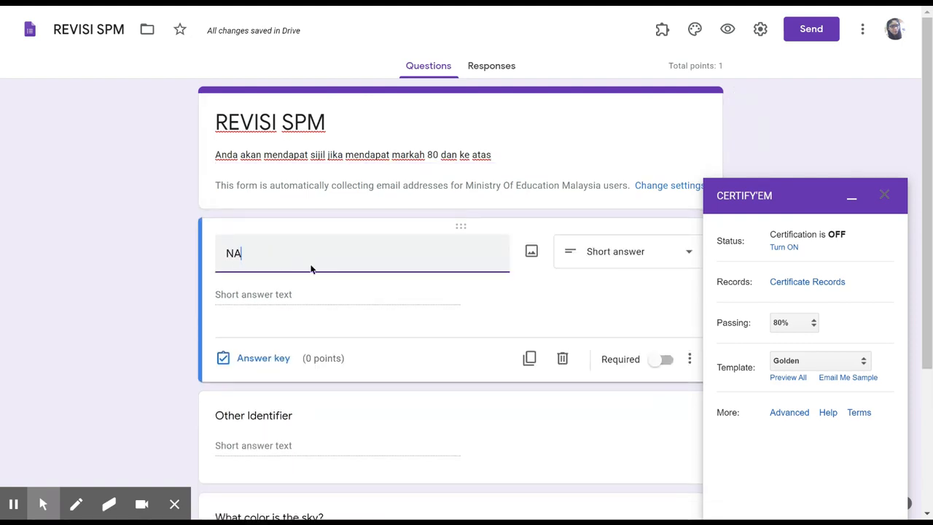
text(MA PENUH)
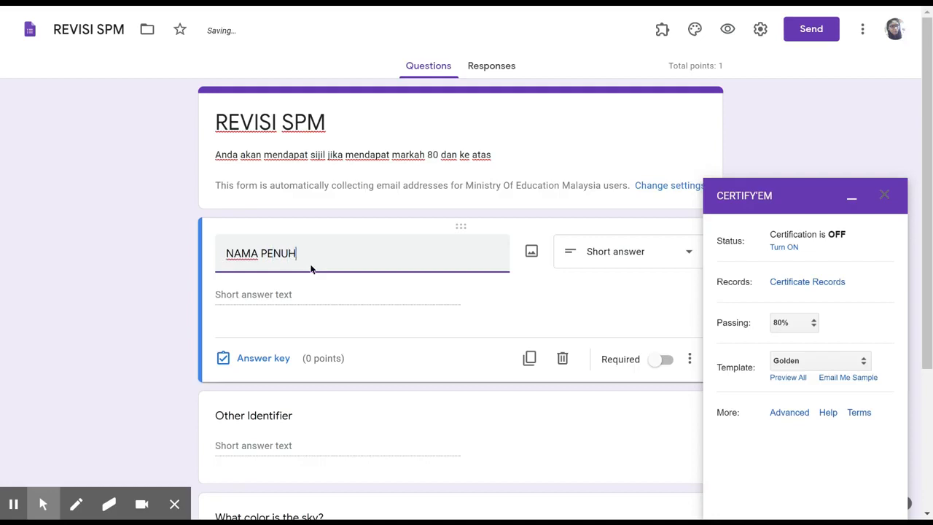
click(230, 419)
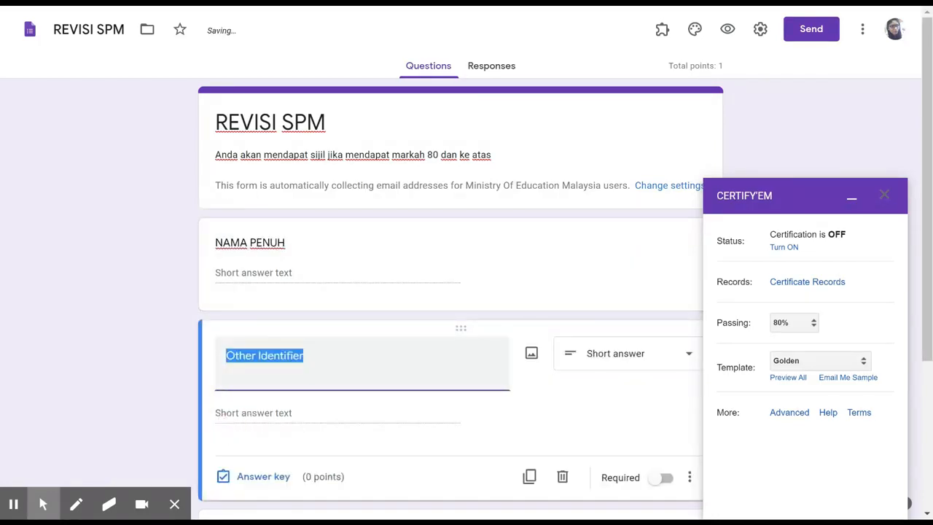
text(EMAIL MOE)
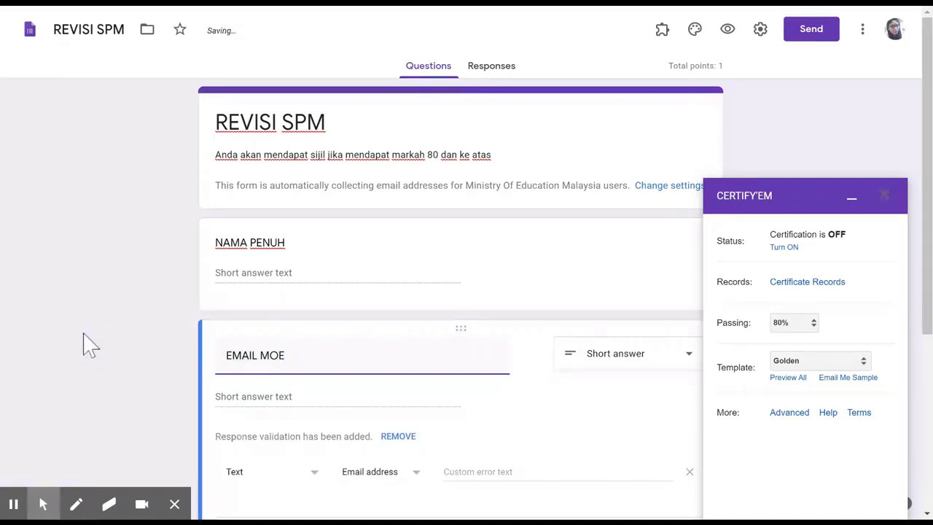
- Delete the sample question "What color is the sky?" from the quiz
scroll(170, 387, down, 2)
scroll(170, 387, down, 3)
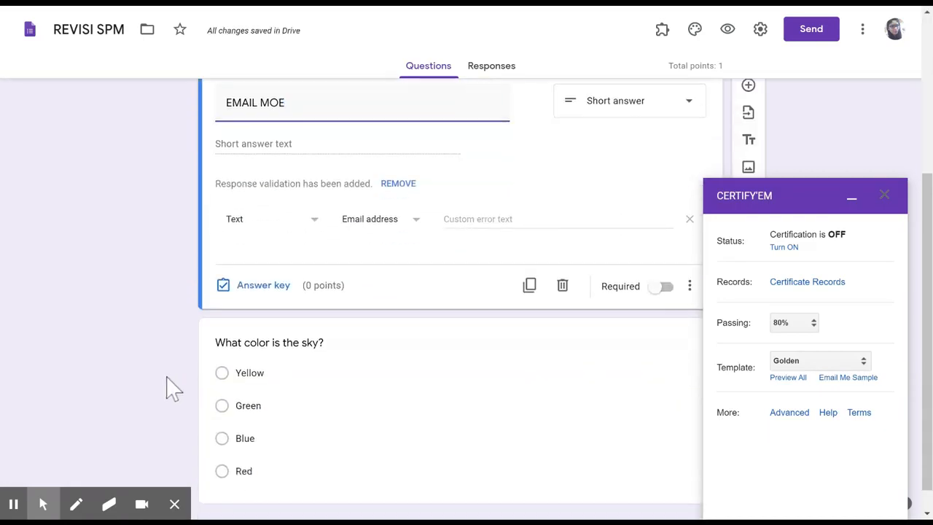
scroll(171, 387, up, 3)
scroll(166, 387, up, 1)
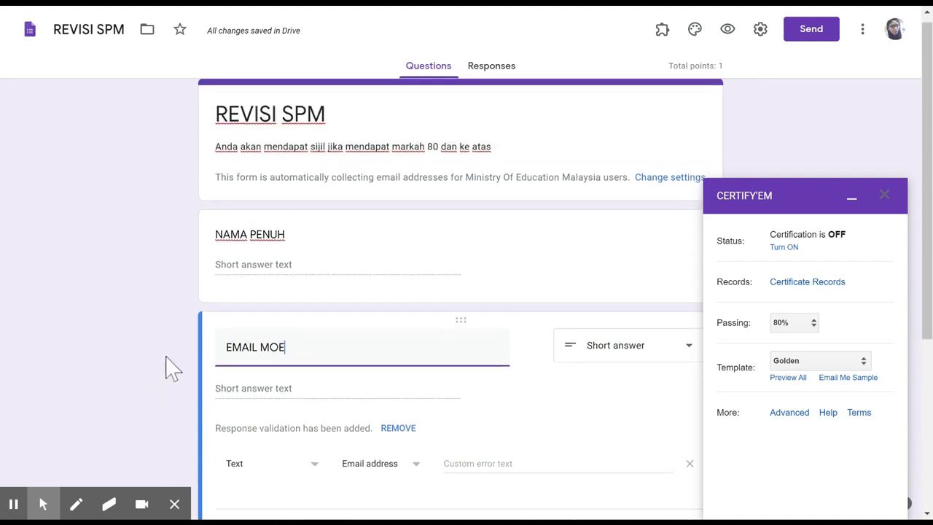
scroll(269, 266, down, 2)
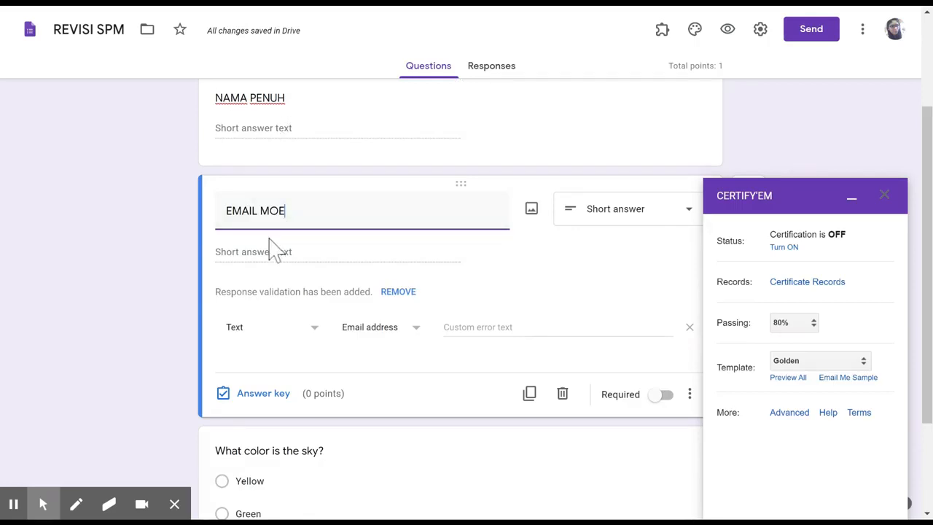
scroll(269, 255, down, 2)
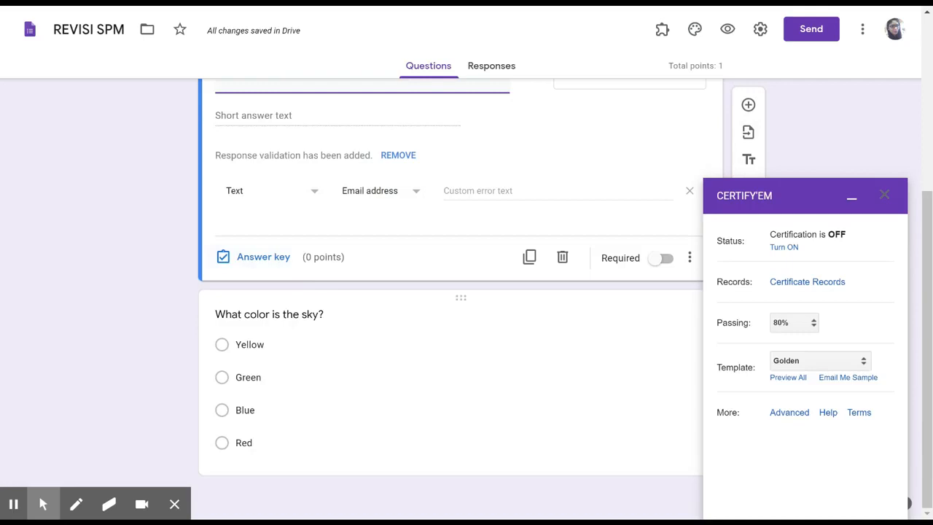
click(284, 328)
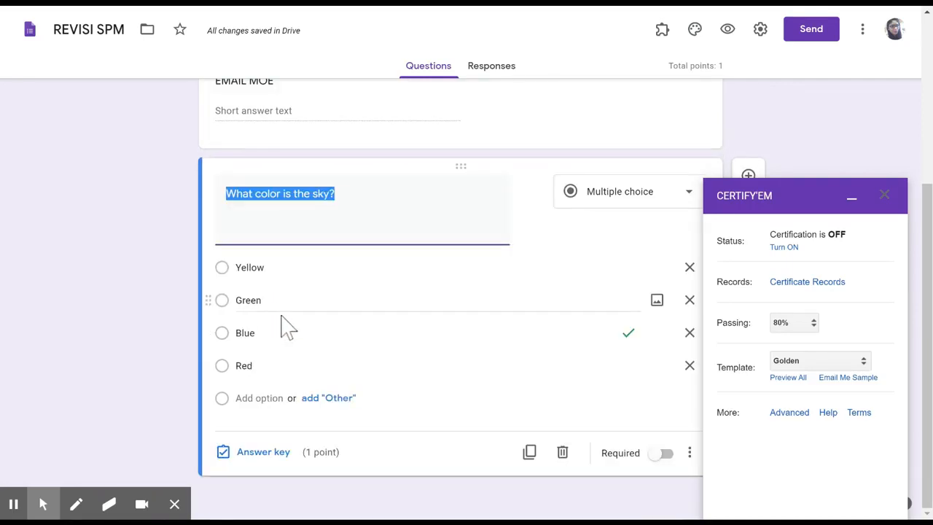
click(563, 456)
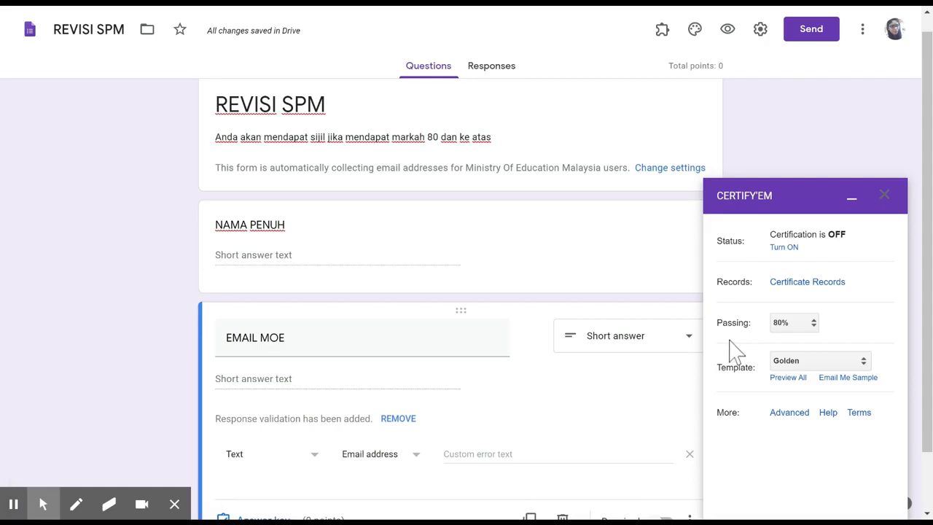
- Turn on certification for the quiz in Certify'em, keeping the passing score at 80%
click(790, 249)
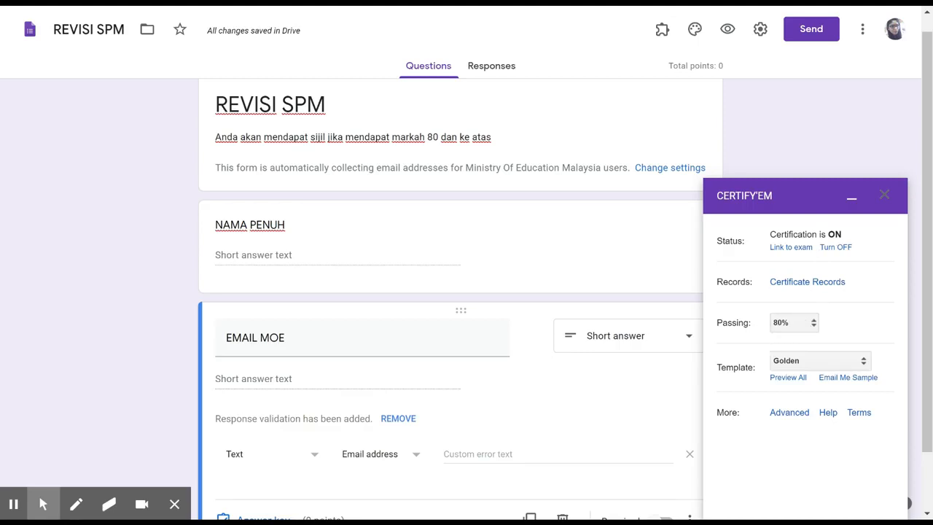
click(812, 325)
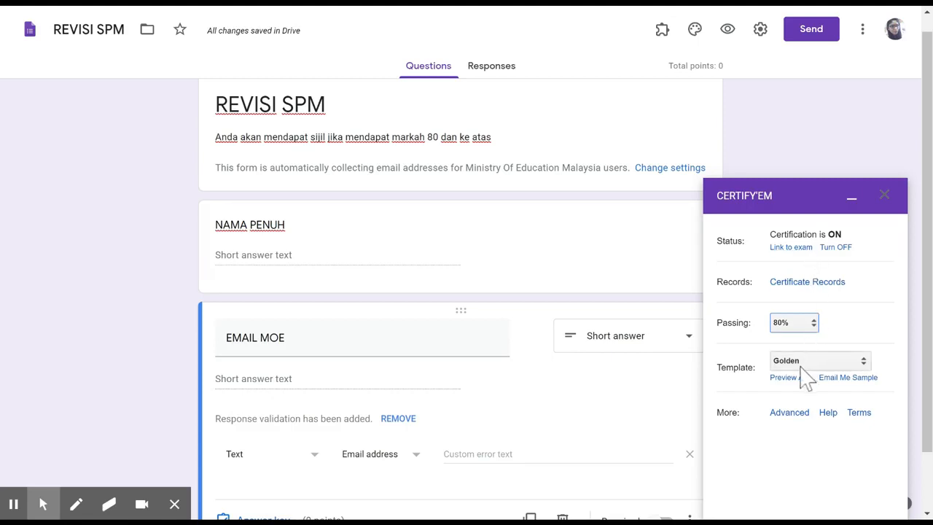
key(Tab)
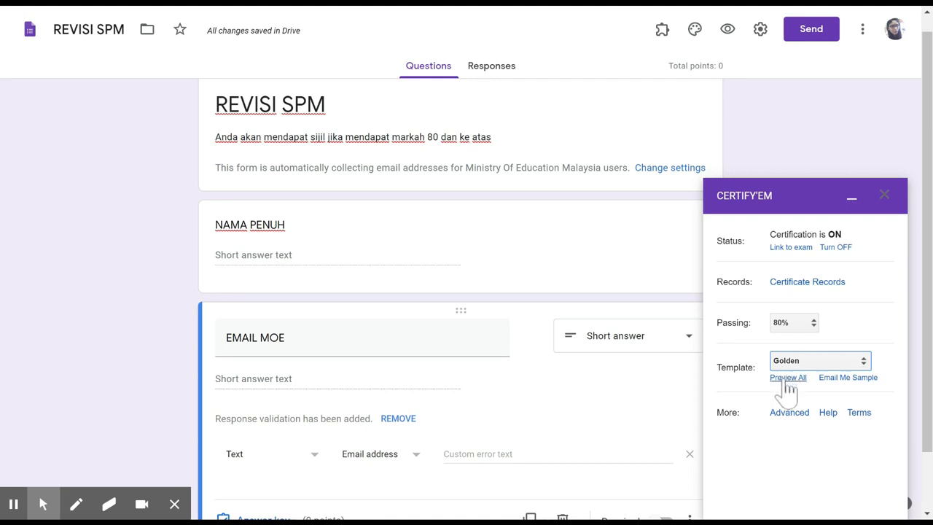
- Preview all the available Certify'em certificate templates to compare their designs
click(788, 379)
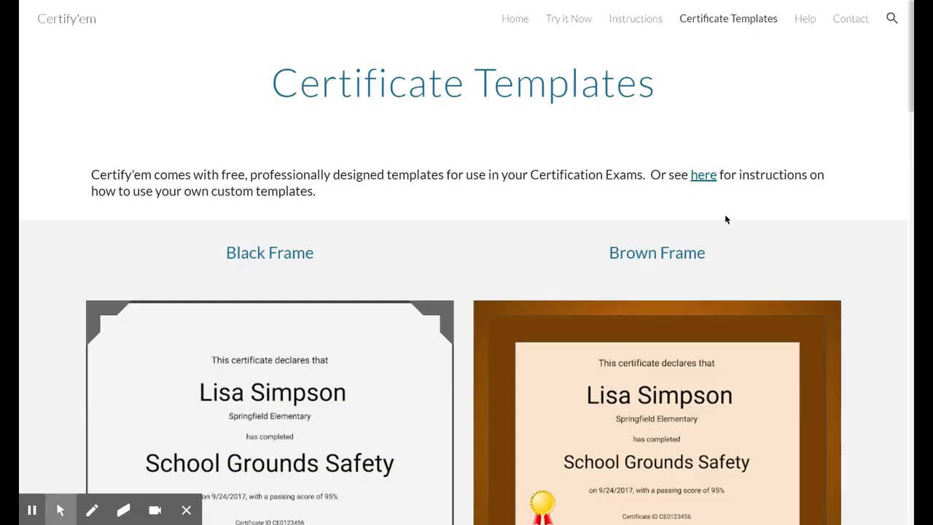
scroll(724, 229, down, 3)
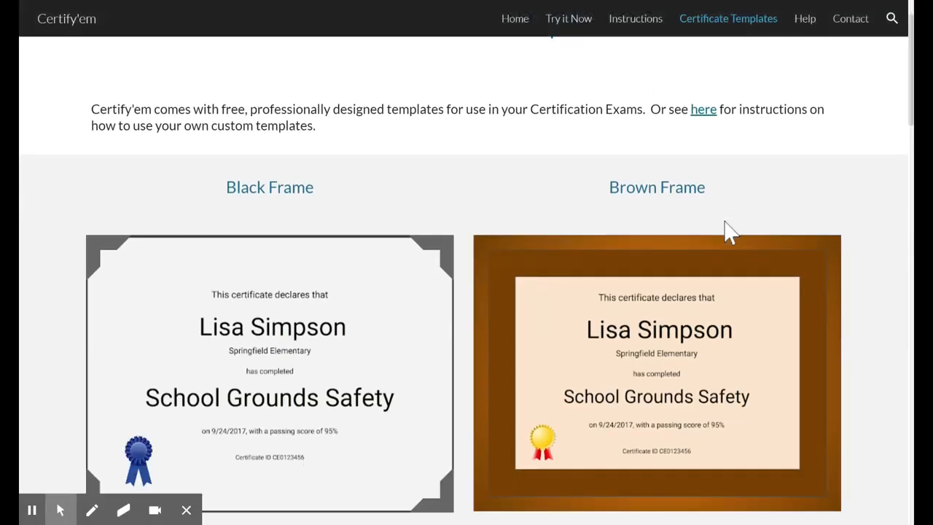
scroll(725, 226, down, 5)
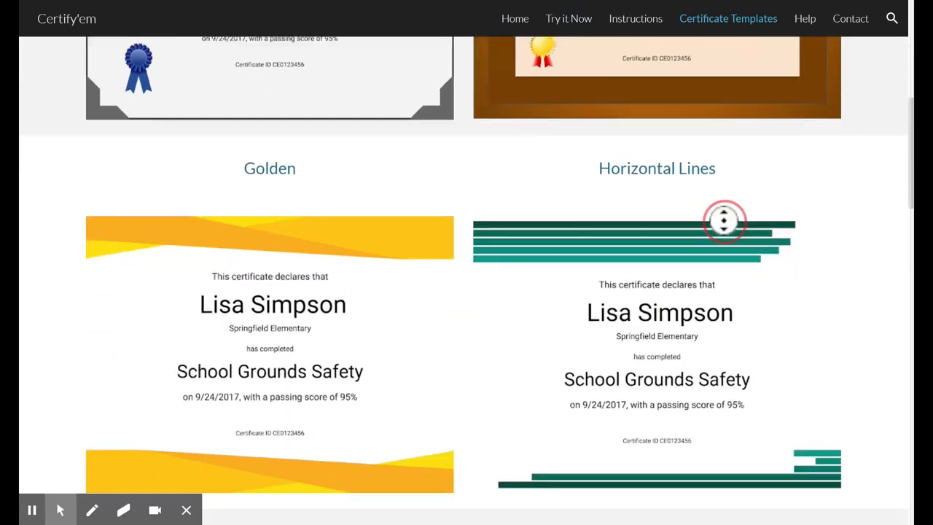
scroll(725, 301, down, 6)
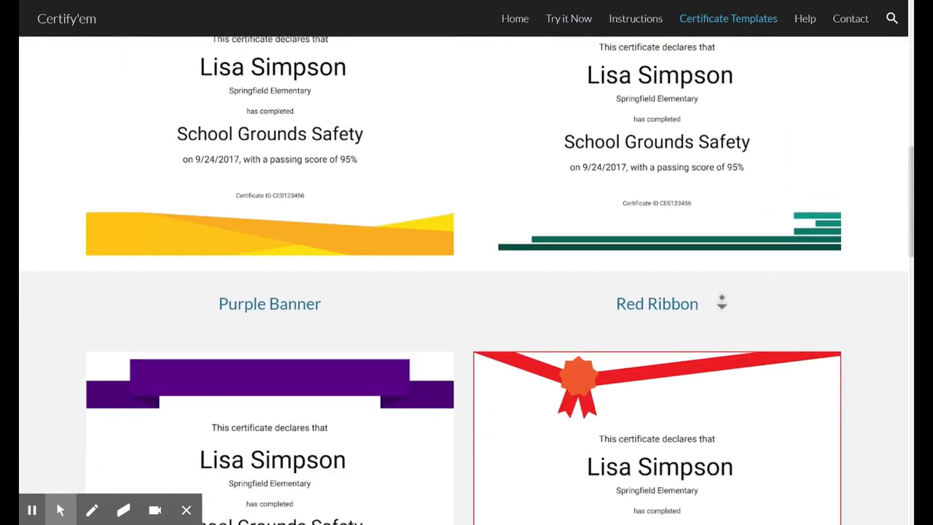
scroll(722, 304, down, 8)
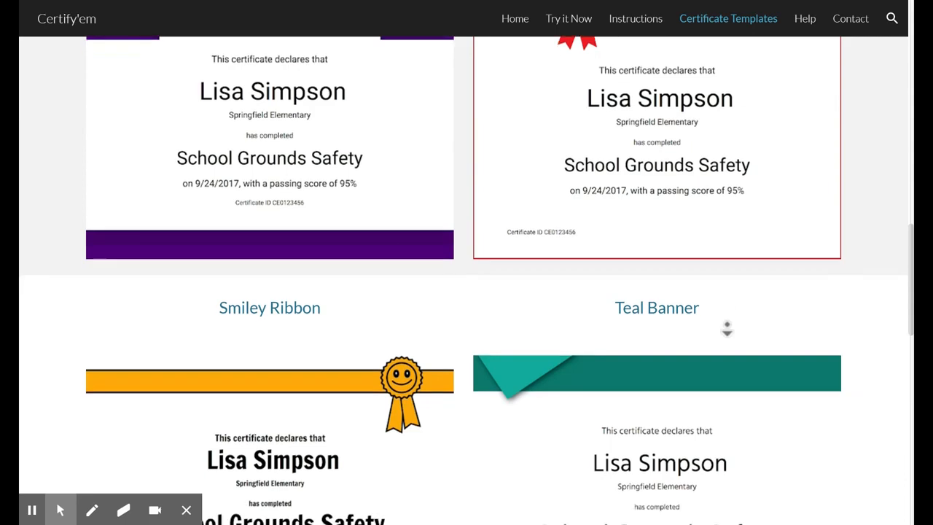
scroll(732, 355, down, 8)
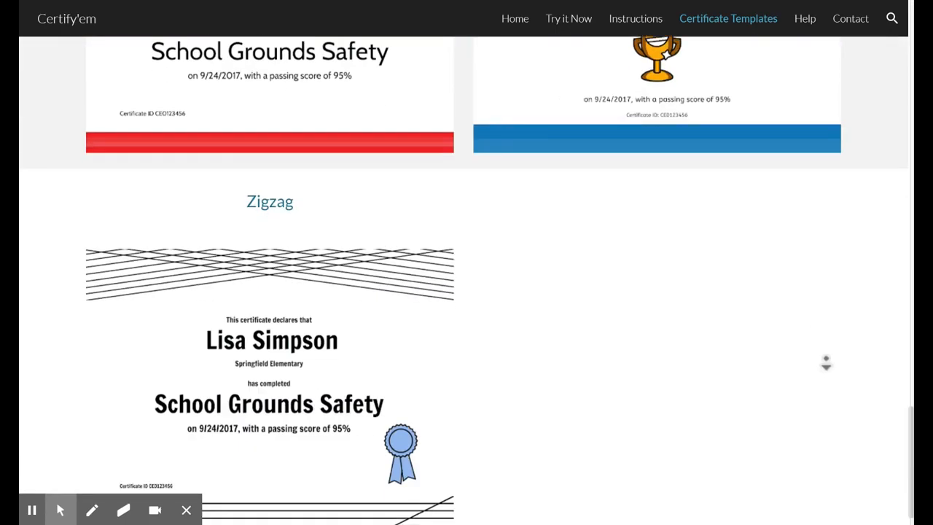
scroll(824, 358, up, 3)
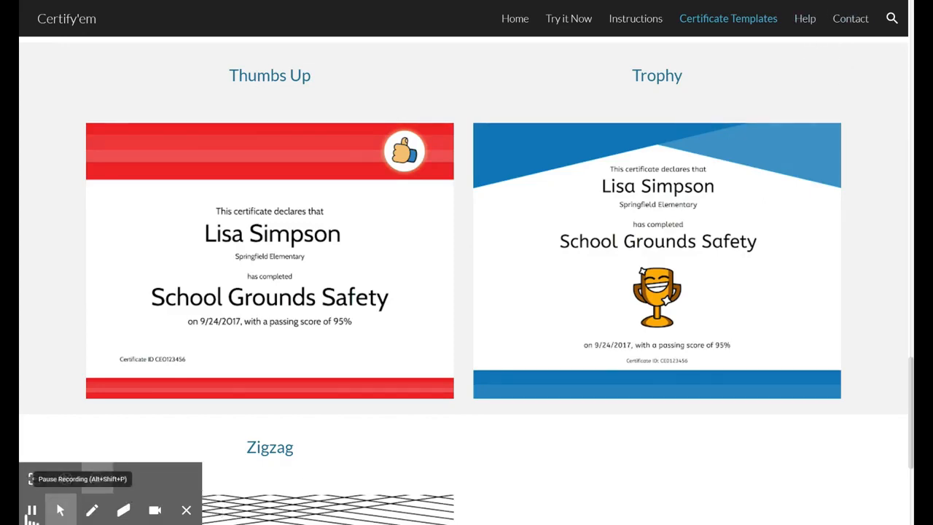
click(31, 510)
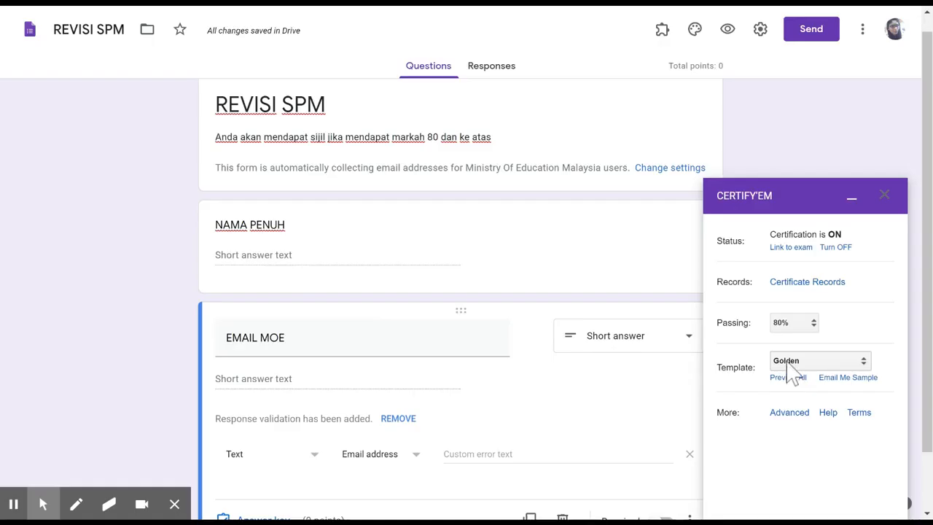
- Choose the Trophy certificate template and have a sample certificate emailed
click(791, 362)
scroll(790, 361, down, 2)
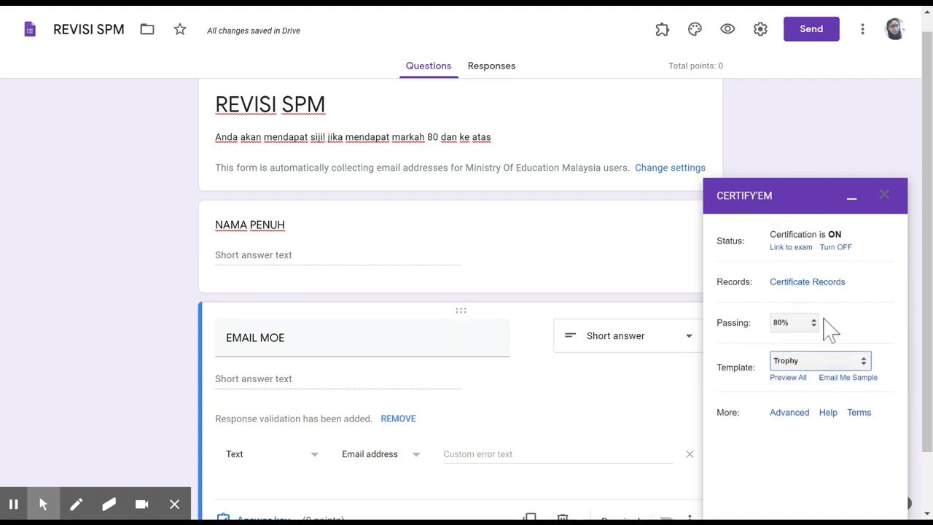
click(850, 378)
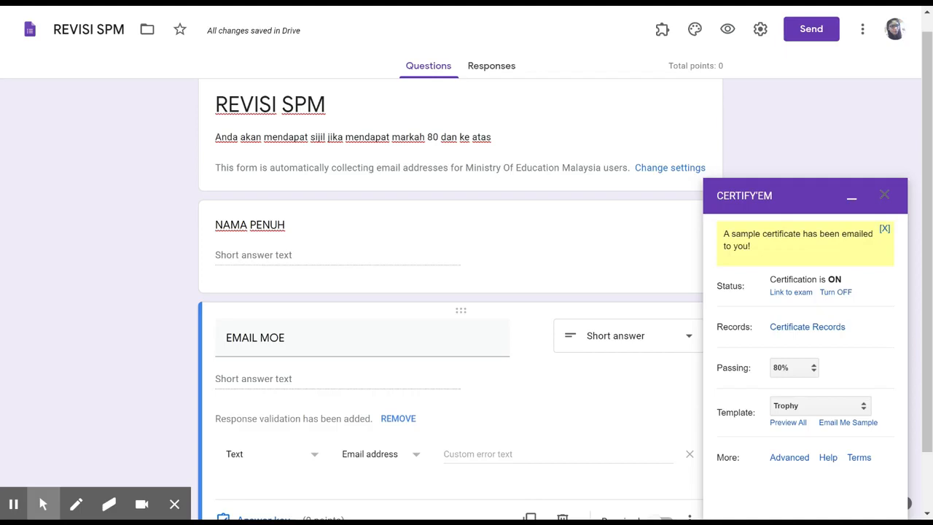
- In the Certify'em advanced options, enter the teacher's name in capitals as the certificate email's sender
click(797, 462)
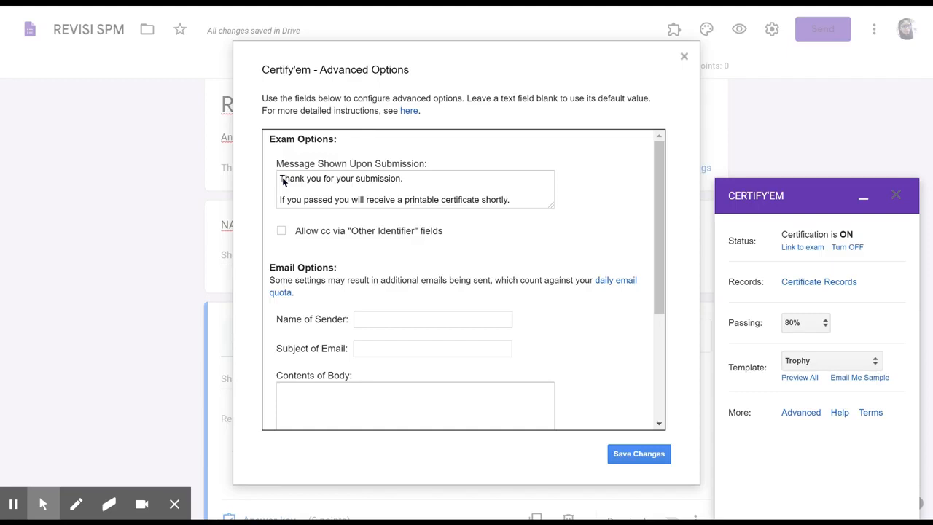
scroll(417, 257, down, 3)
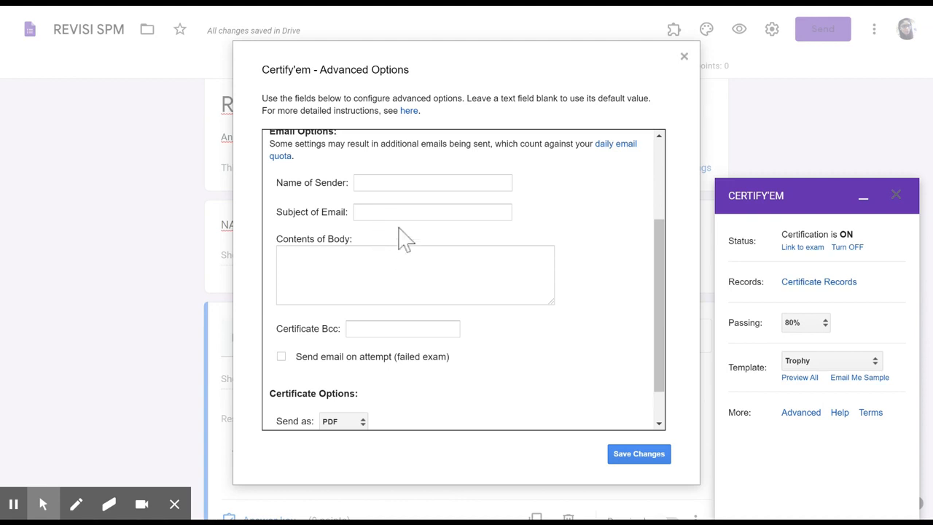
click(401, 183)
text(miss geetha)
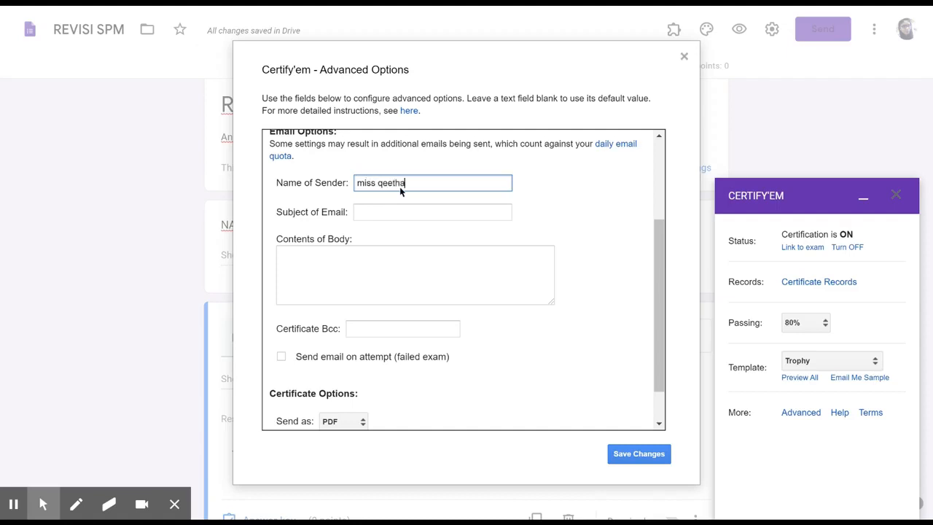
drag(404, 183, 345, 183)
text(MISS QEETHA)
- Set the certificate email's subject to "TAHNIAH! ANDA TELAH LULUS" and its body to "TAHNIAH !"
key(Tab)
text(TAH)
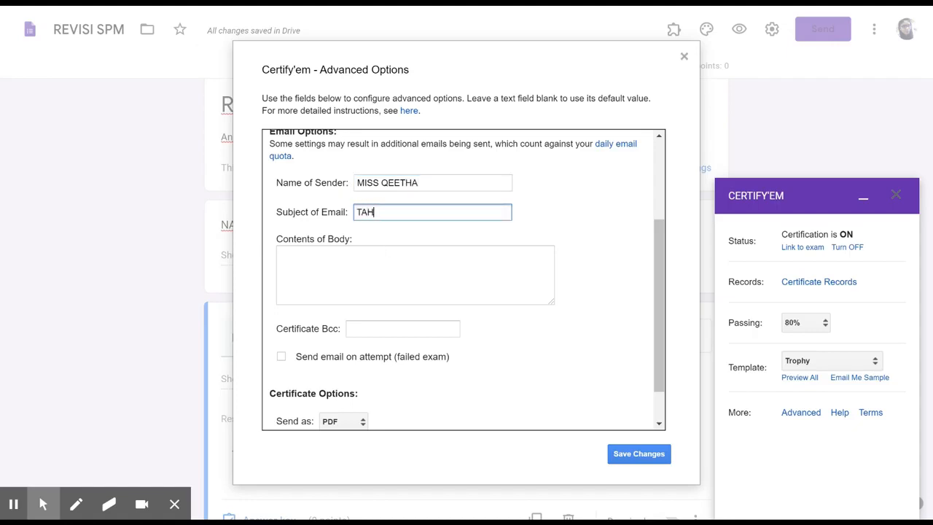
text(NIAH! ANDA TELAH LULUS)
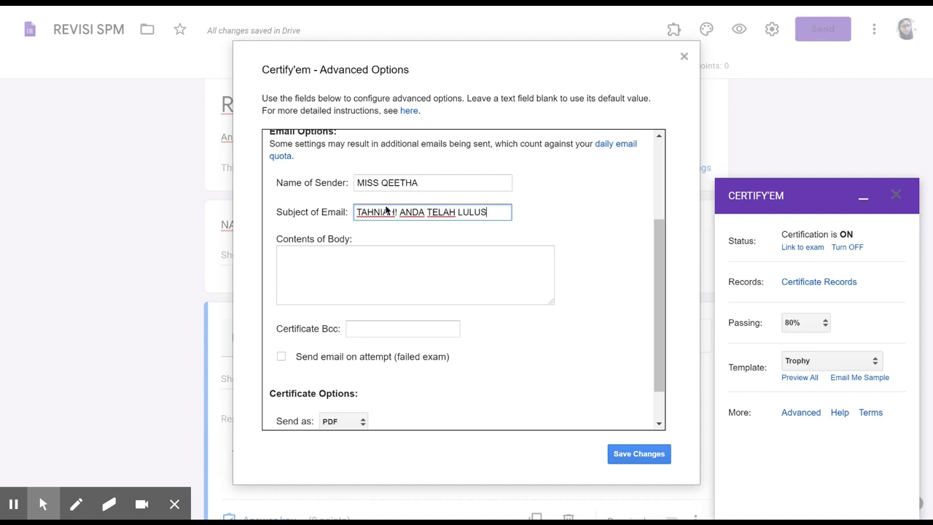
click(366, 262)
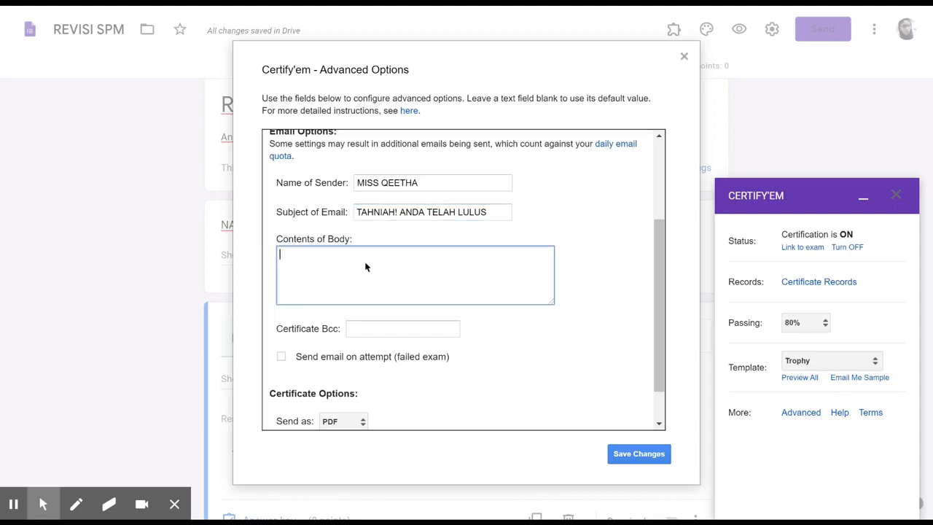
text(TAHNIAH !)
- Leave the certificate Bcc blank and enable sending an email on failed exam attempts
scroll(520, 380, down, 1)
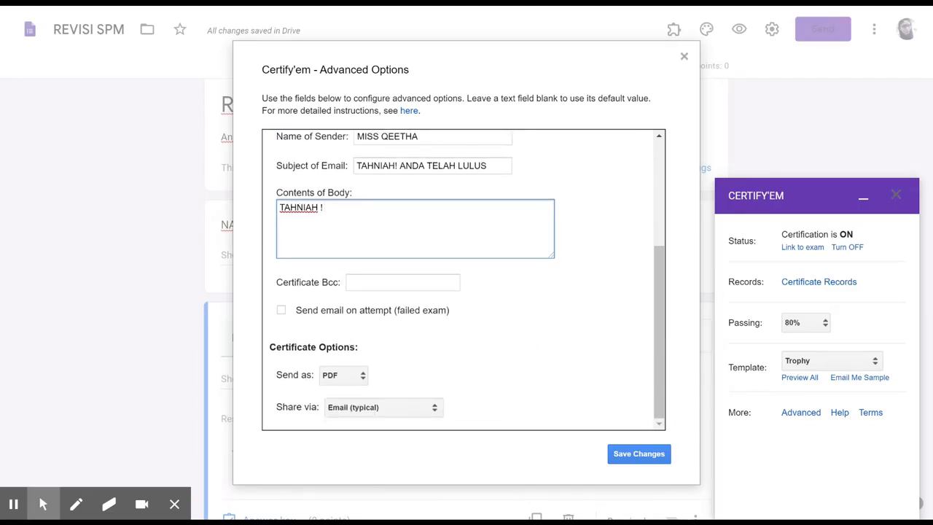
click(353, 282)
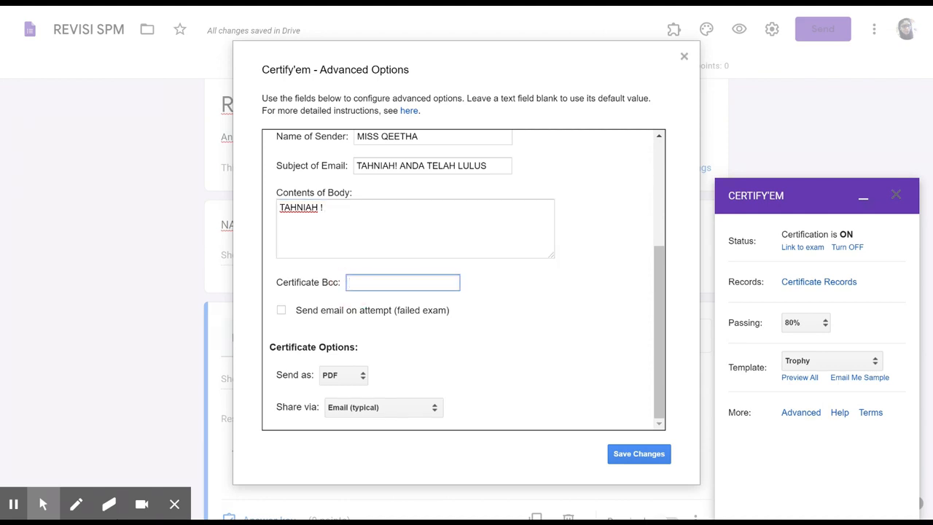
click(284, 310)
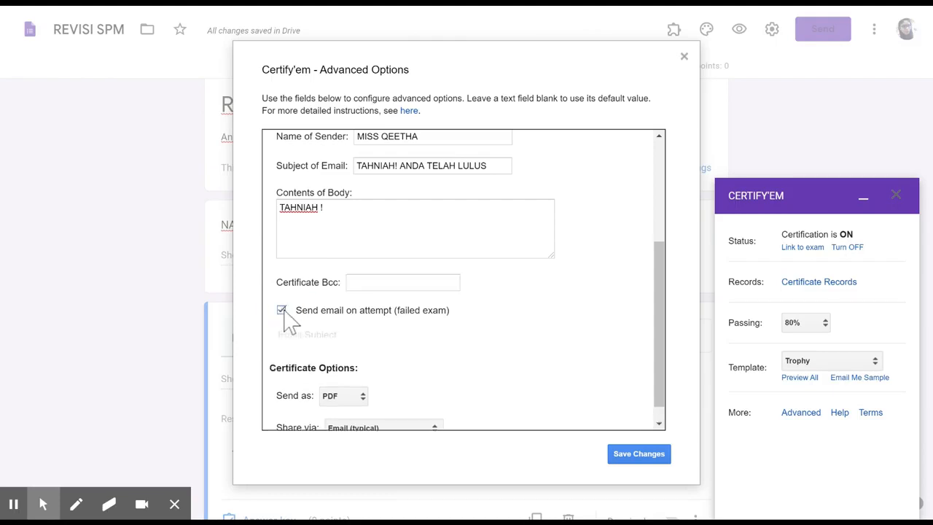
key(Tab)
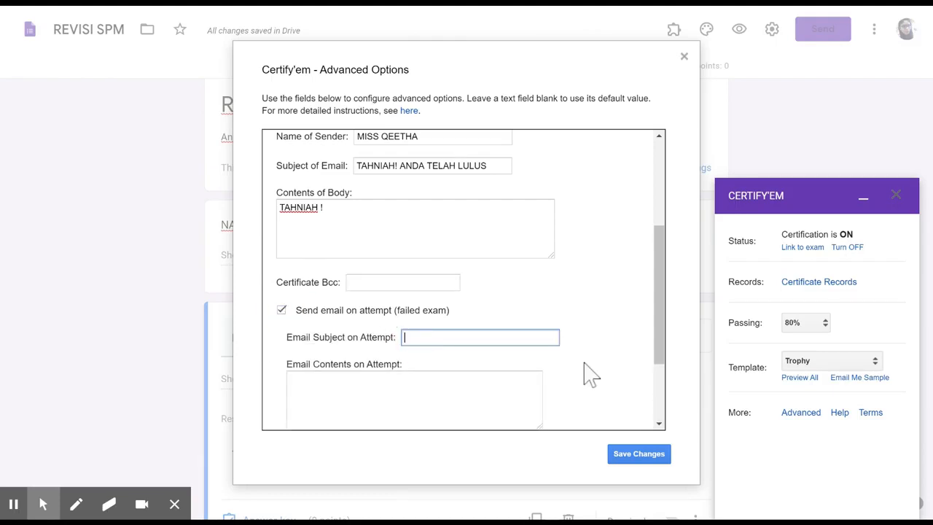
scroll(621, 375, down, 2)
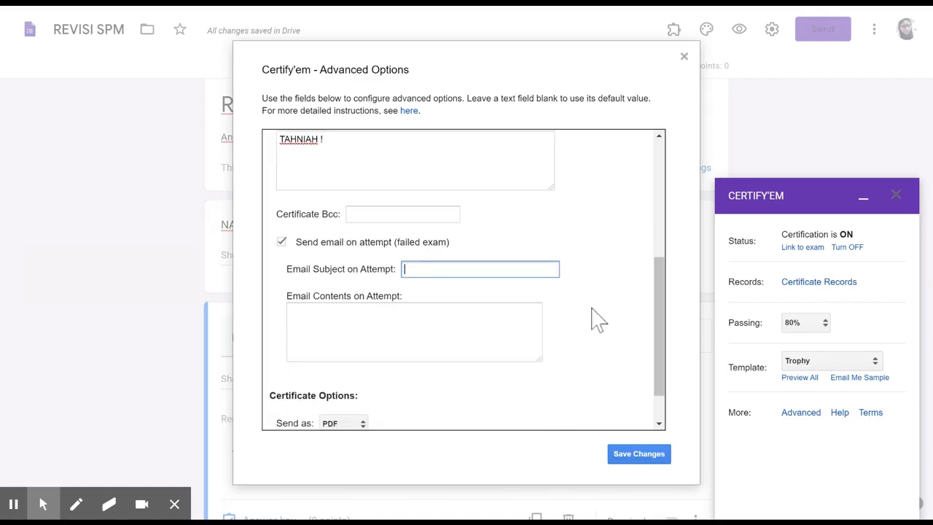
- Set the failed-attempt email subject to "SYABAS! CUBA LAGI" and save the advanced options with the certificate sent as PDF
text(SYABAS! CUBA LAGI)
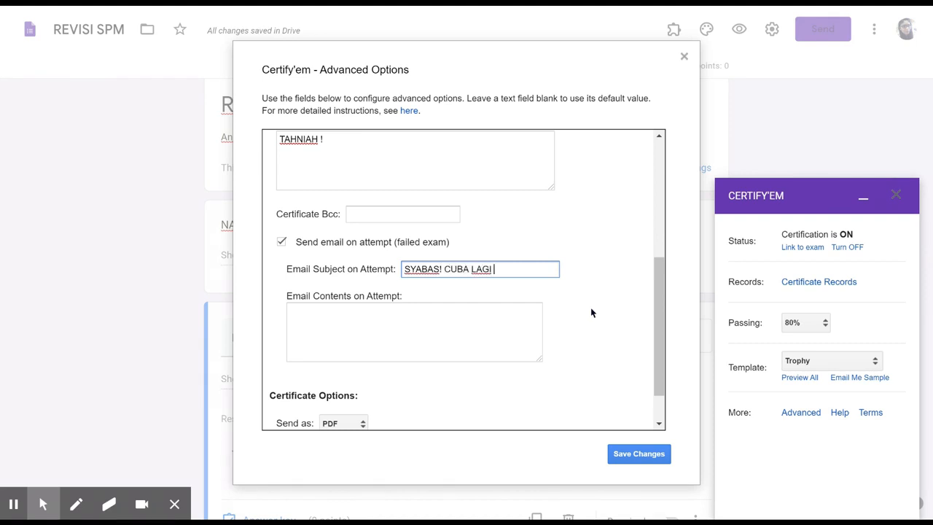
scroll(599, 327, down, 2)
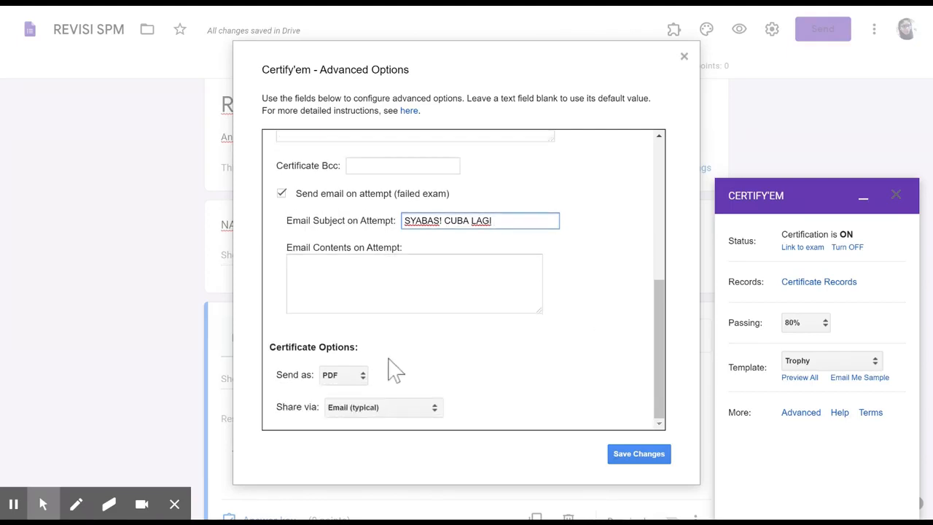
click(349, 378)
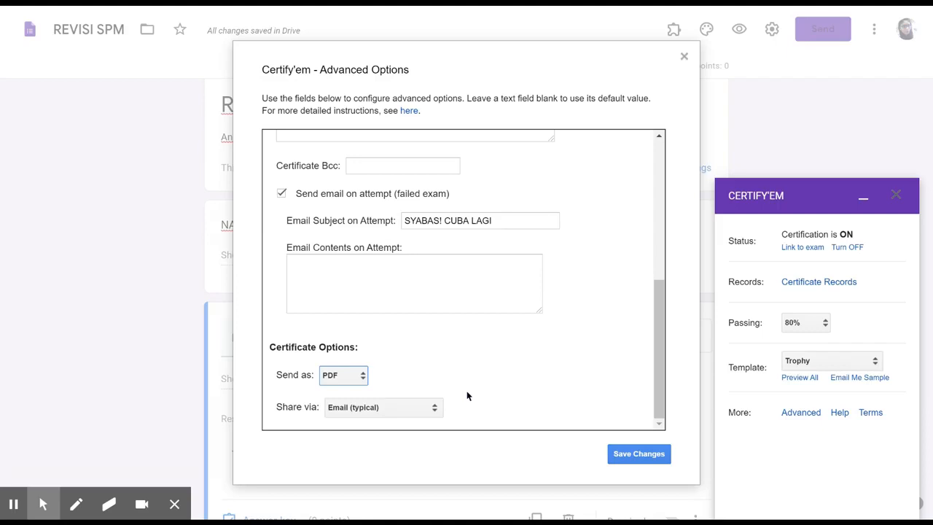
click(637, 461)
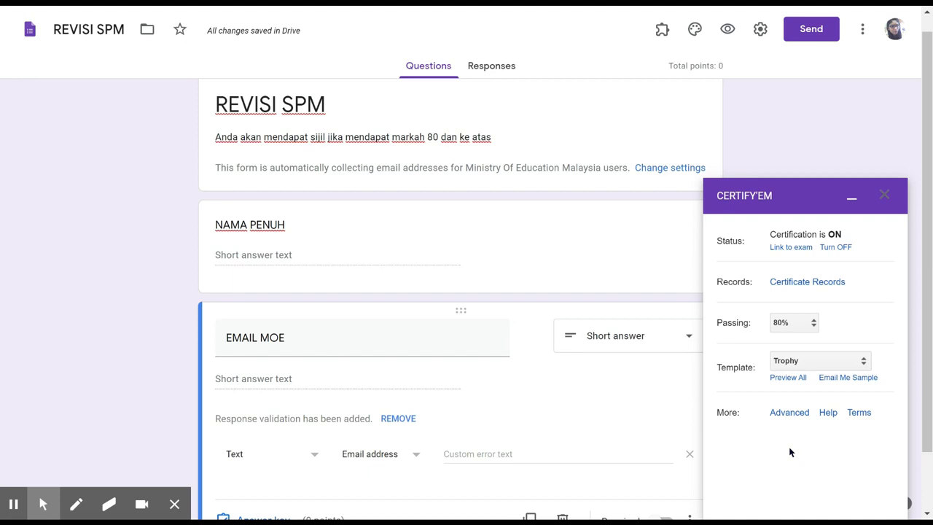
click(885, 196)
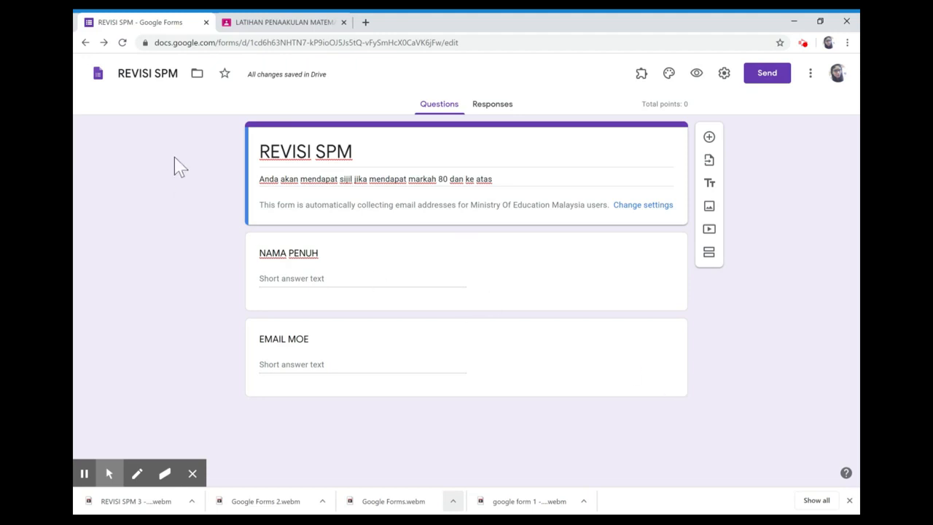
- Switch to Google Classroom and open KERTAS 1.pdf from the REVISI TINGKATAN 4 (13/4) assignment in the MATHS 4 AZAM classwork
click(279, 28)
click(168, 81)
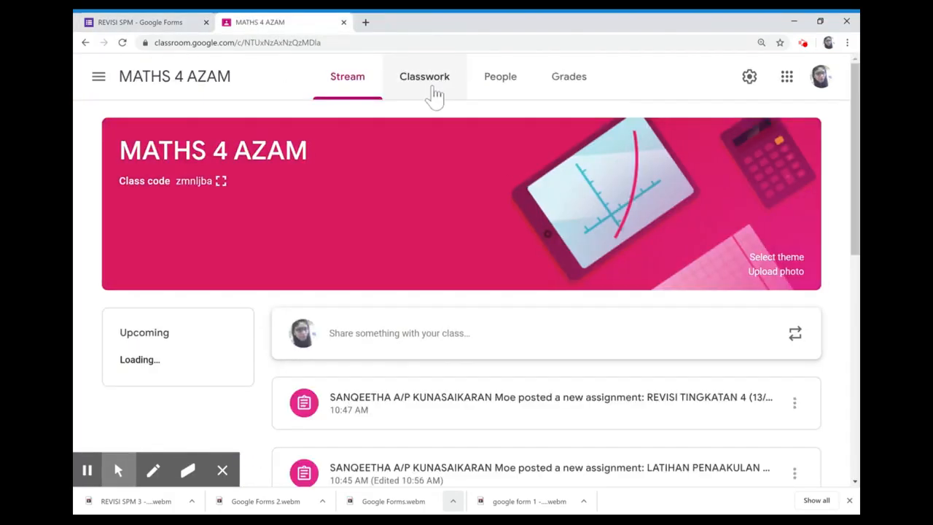
click(433, 86)
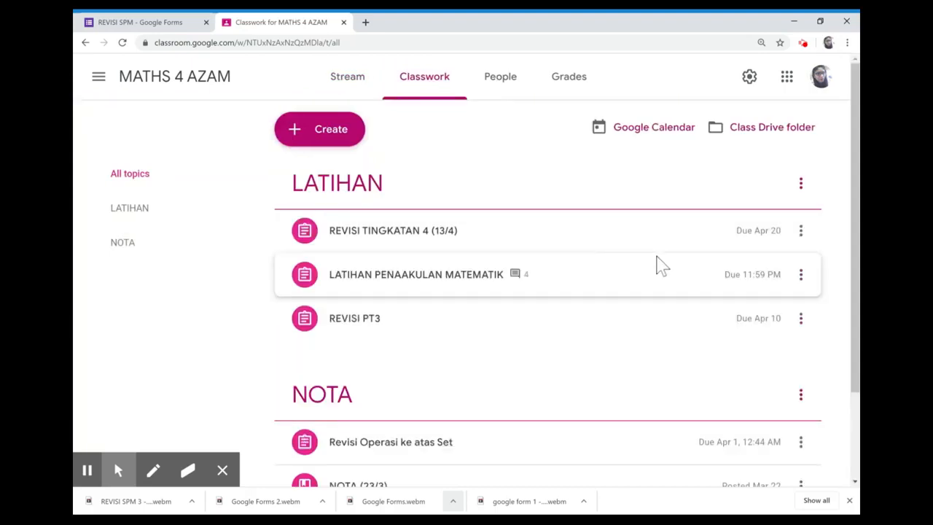
click(432, 246)
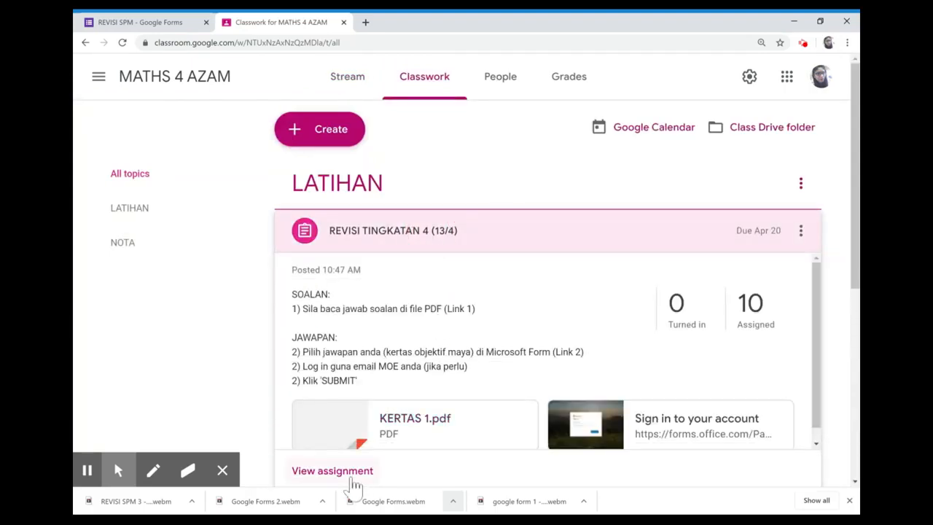
click(354, 481)
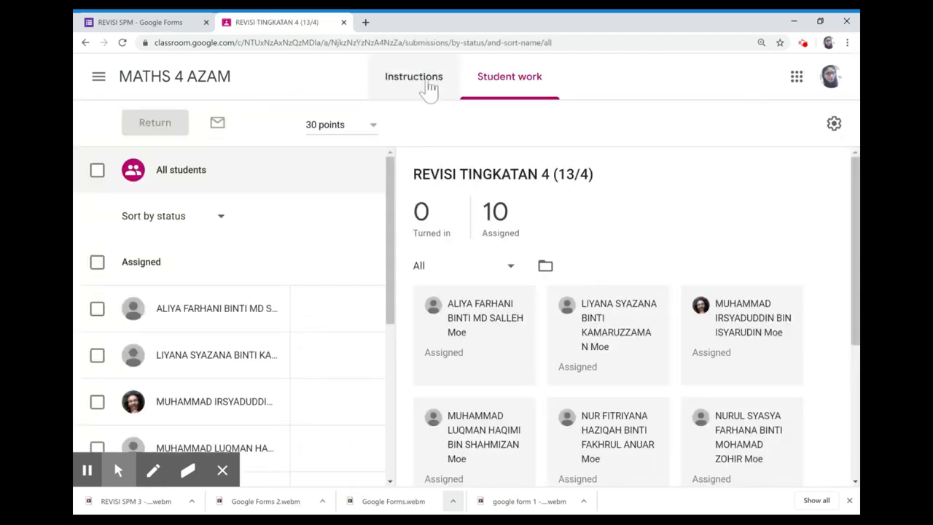
click(427, 86)
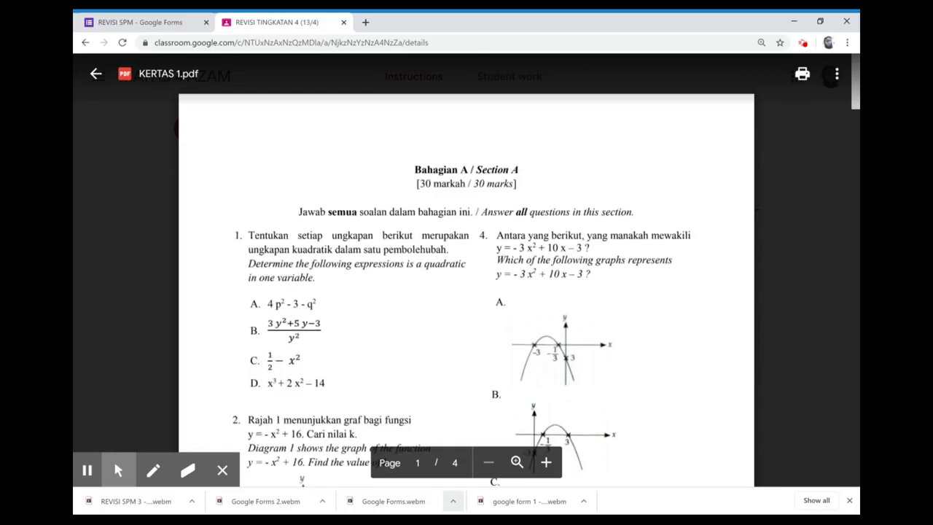
- Examine the objective questions and their A to D answer choices throughout KERTAS 1.pdf
scroll(467, 292, down, 3)
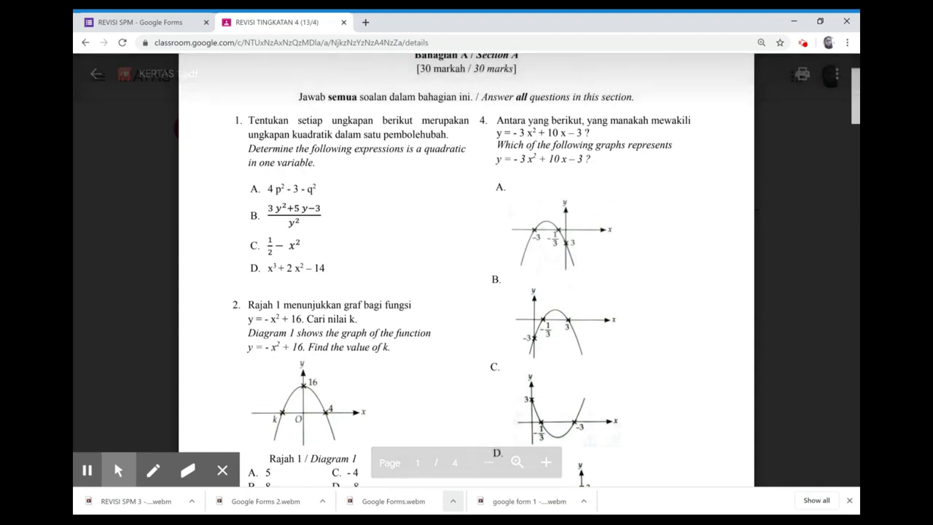
scroll(467, 292, down, 7)
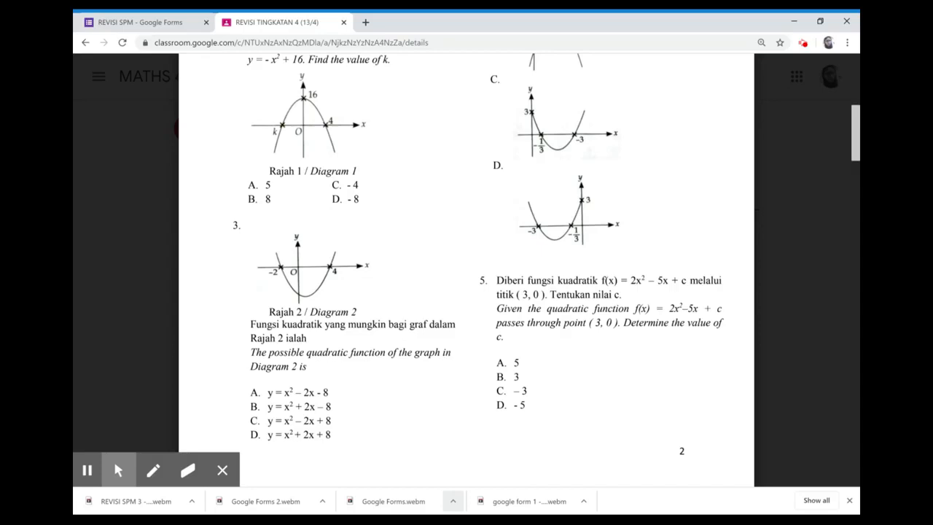
scroll(467, 270, down, 3)
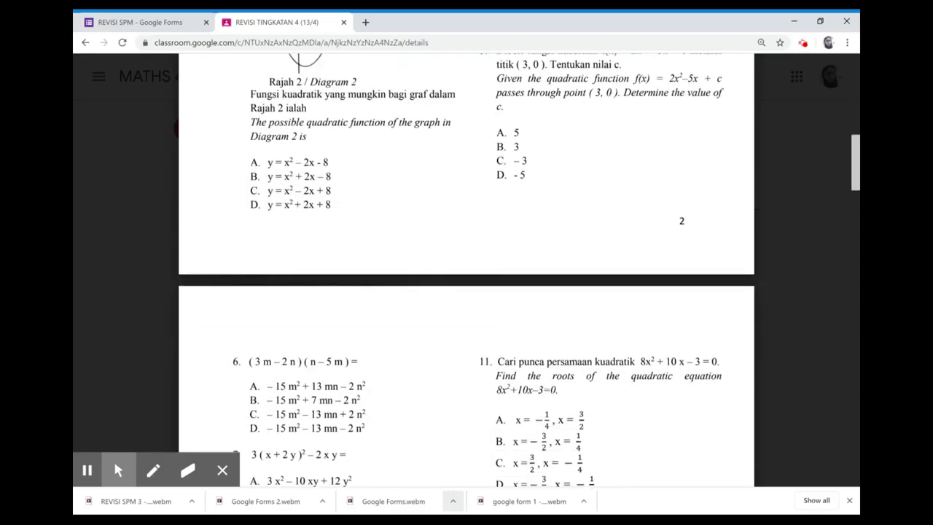
scroll(467, 270, down, 4)
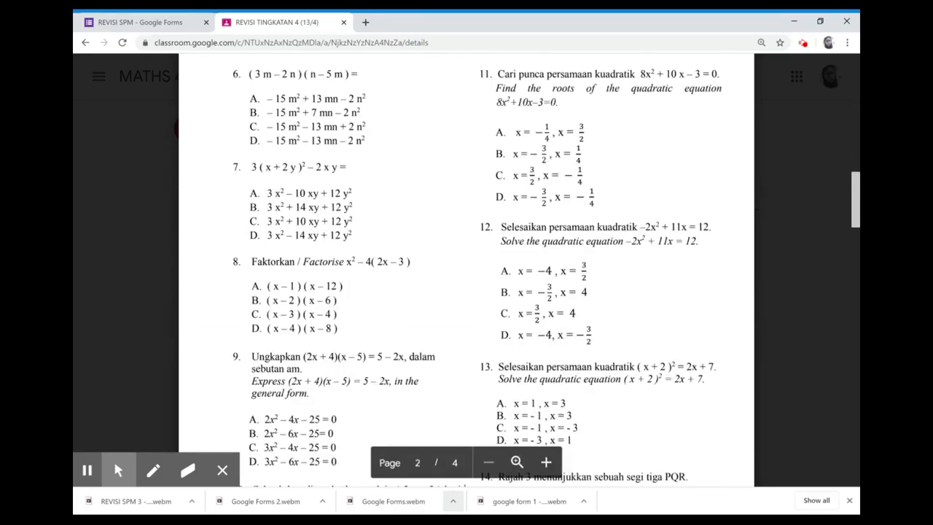
scroll(467, 270, down, 3)
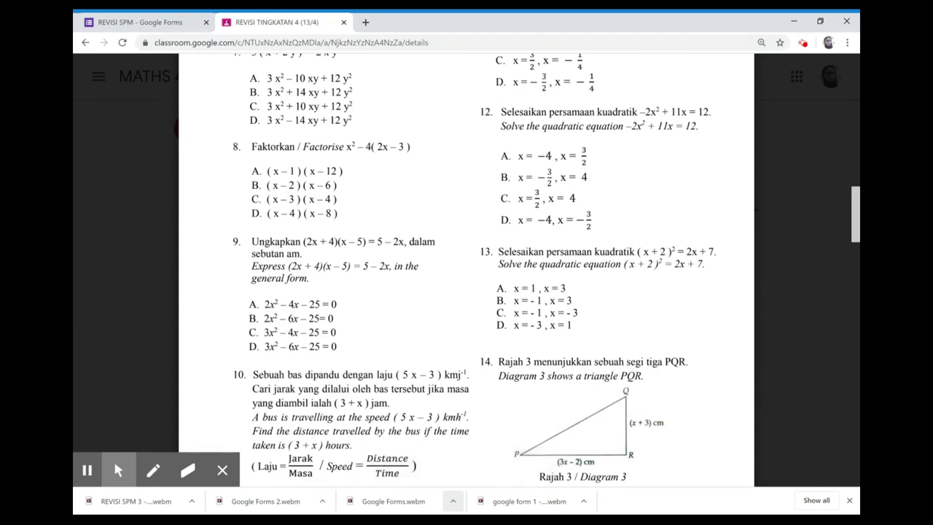
scroll(466, 270, down, 9)
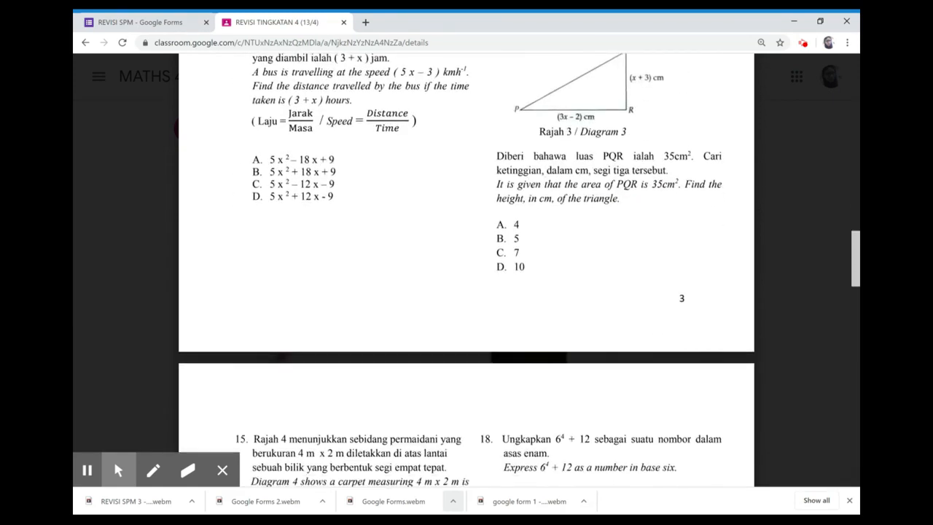
scroll(467, 270, down, 7)
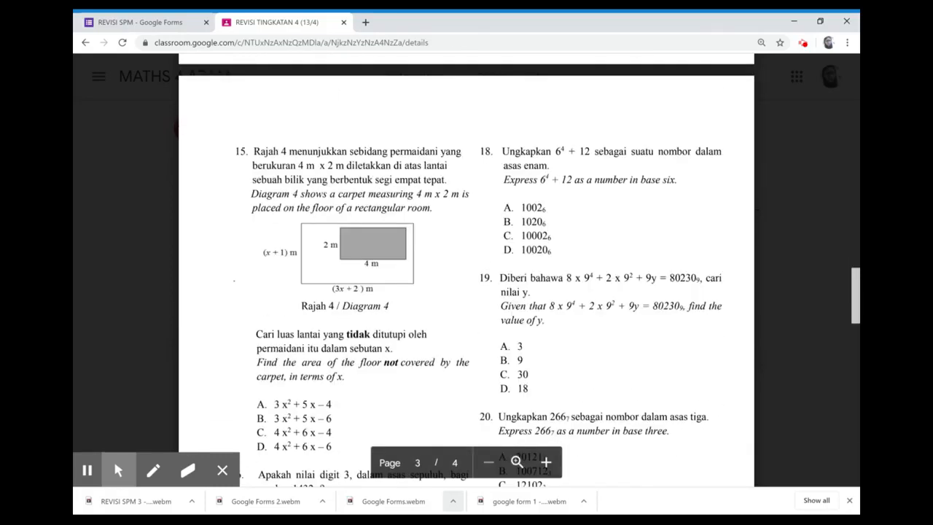
key(ctrl+plus)
key(ctrl+plus)
key(ctrl+plus)
scroll(466, 270, up, 2)
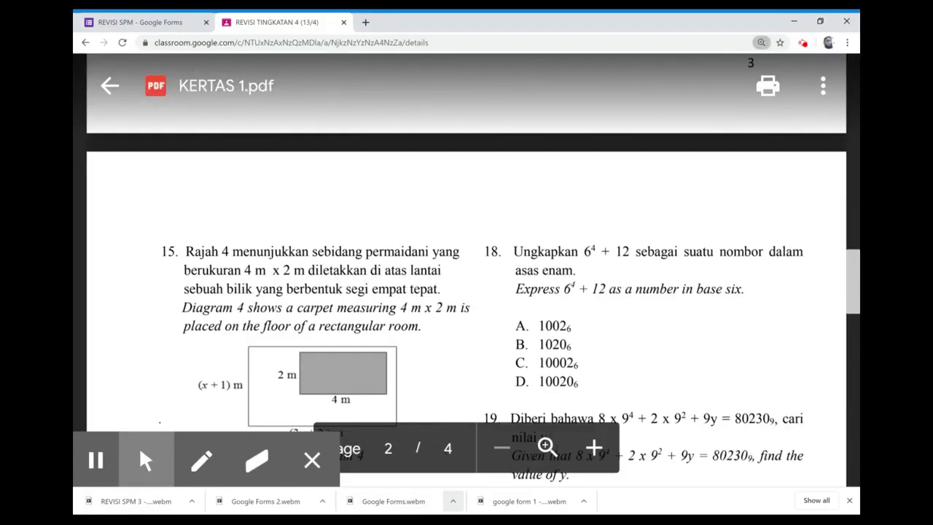
scroll(467, 270, up, 10)
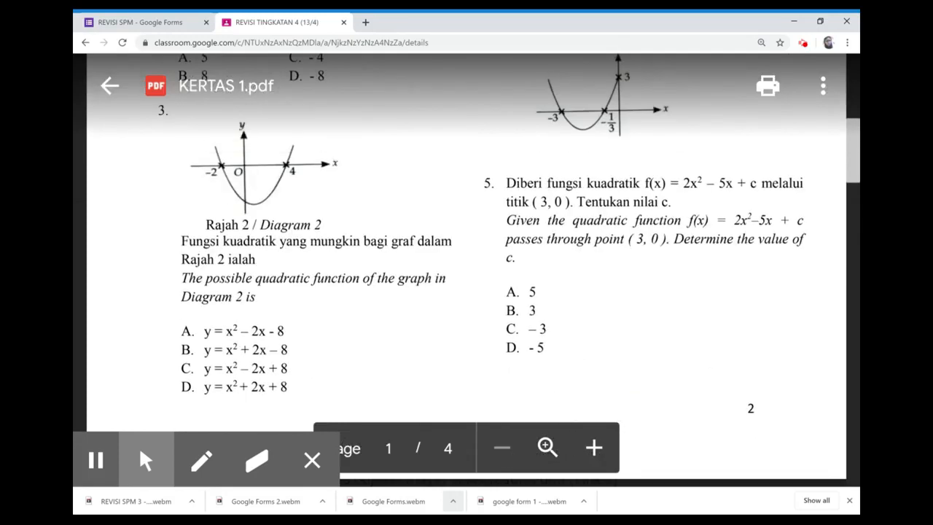
scroll(466, 270, up, 5)
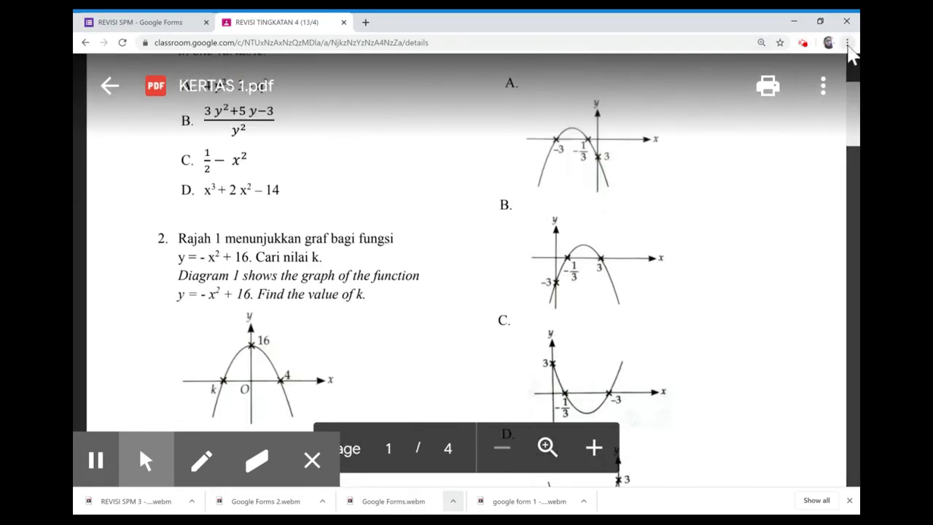
key(ctrl+minus)
key(ctrl+minus)
key(ctrl+minus)
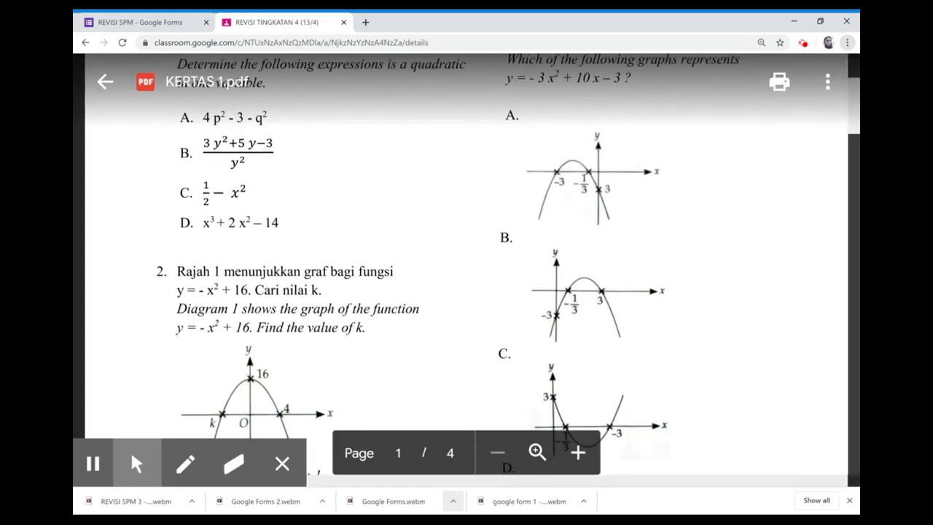
key(ctrl+minus)
key(ctrl+minus)
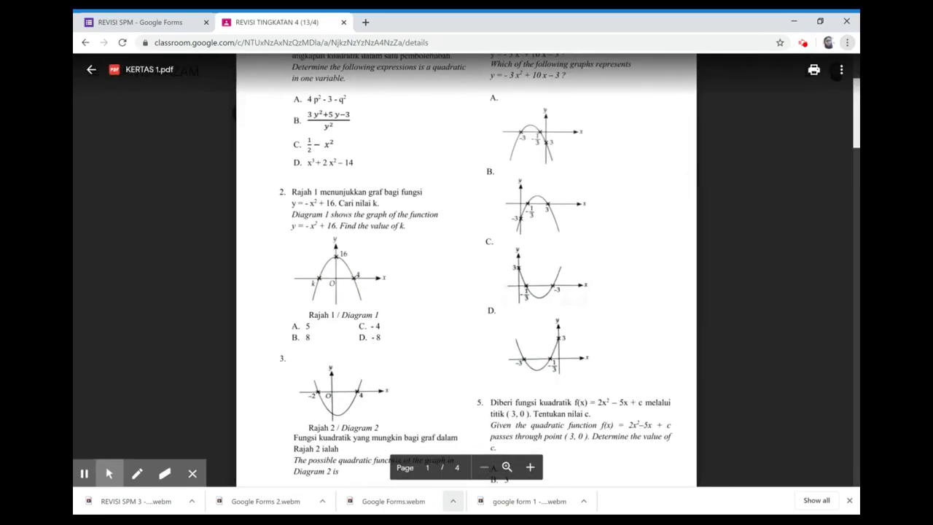
- Return to the REVISI SPM form in Google Forms and add a new section after the EMAIL MOE question
click(184, 26)
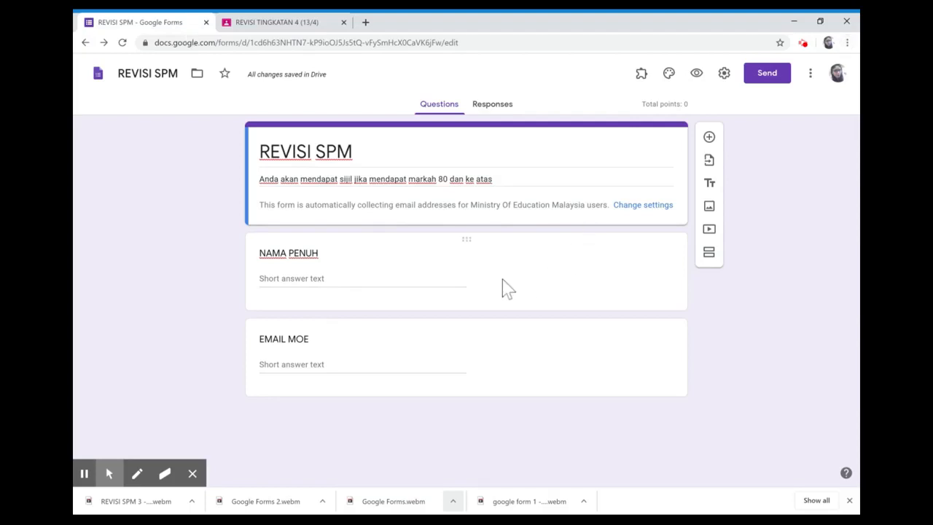
click(329, 365)
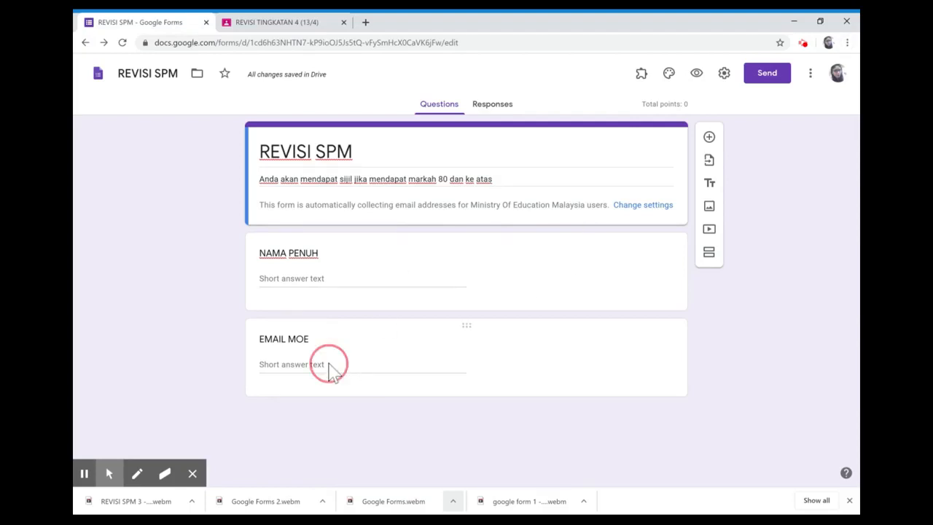
scroll(770, 328, down, 1)
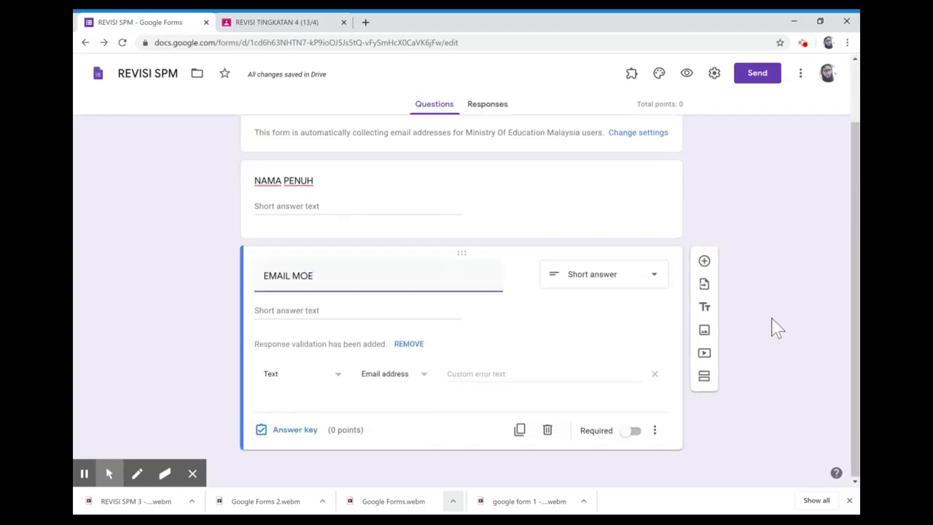
click(706, 379)
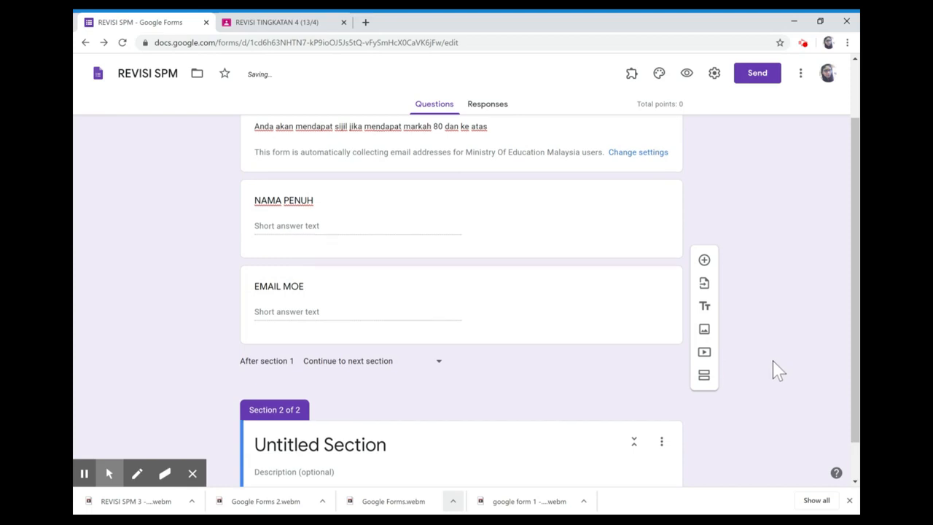
scroll(778, 371, up, 1)
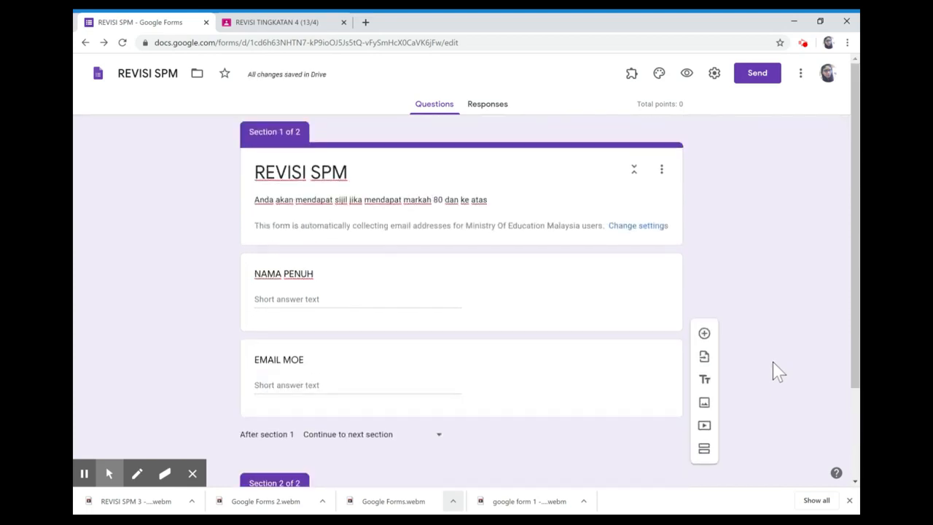
scroll(774, 364, down, 2)
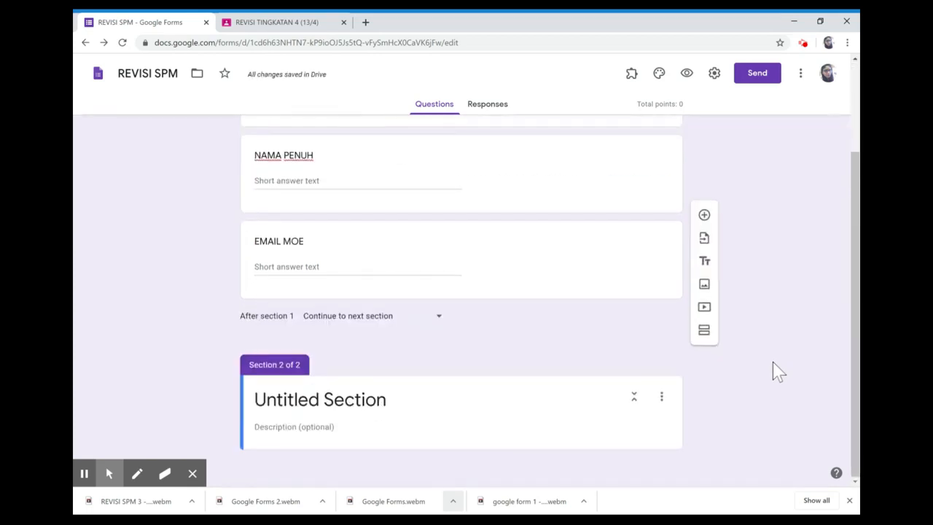
- Title the second section "JAWAPAN KERTAS 1"
click(381, 404)
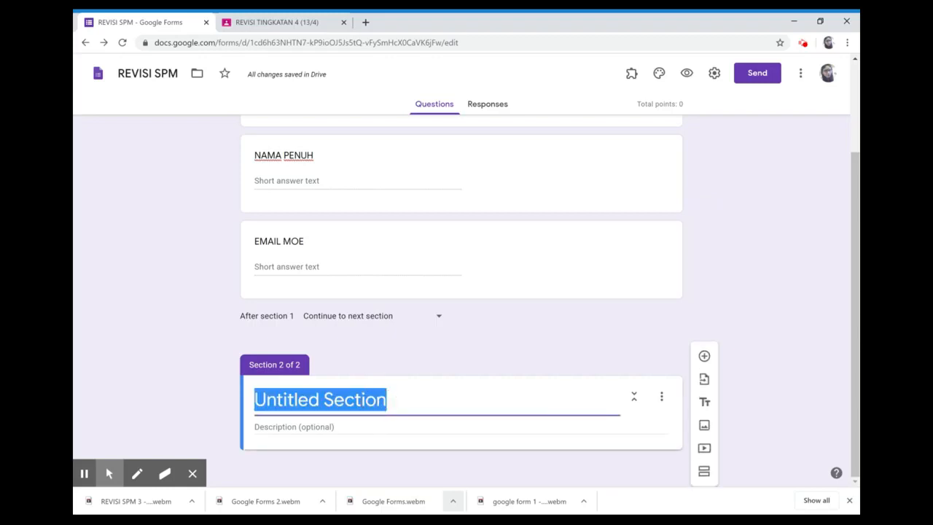
text(JA)
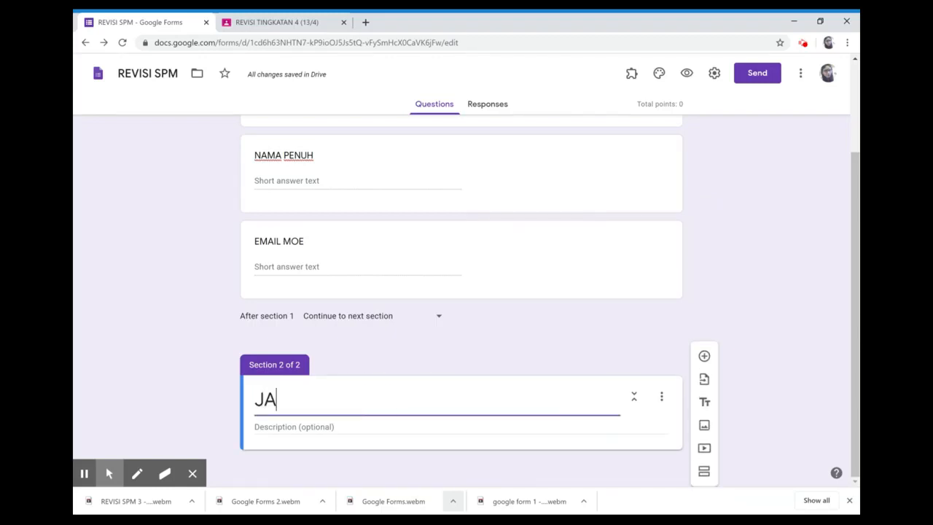
text(WAPAN KERTAS 1)
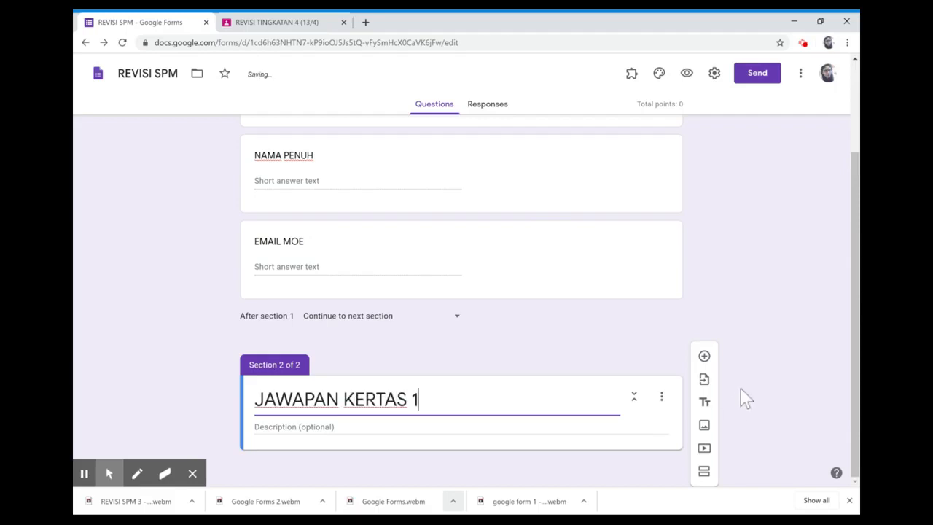
- Enter the JAWAPAN KERTAS 1 section description "Pilih jawapan yang betul berdasarkan file PDF Kertas 1 di google classroom"
click(369, 428)
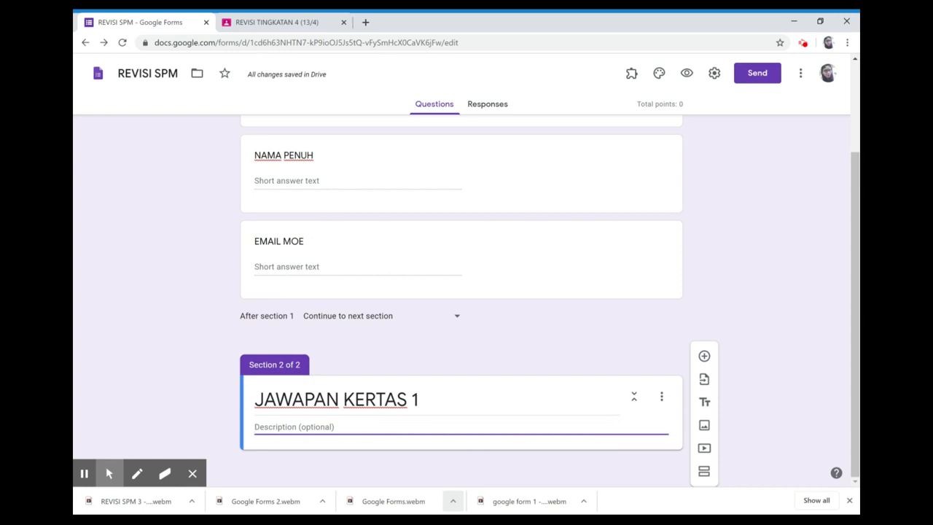
text(Klik pa)
key(BackSpace)
key(BackSpace)
key(BackSpace)
key(BackSpace)
text(Pilih jaw)
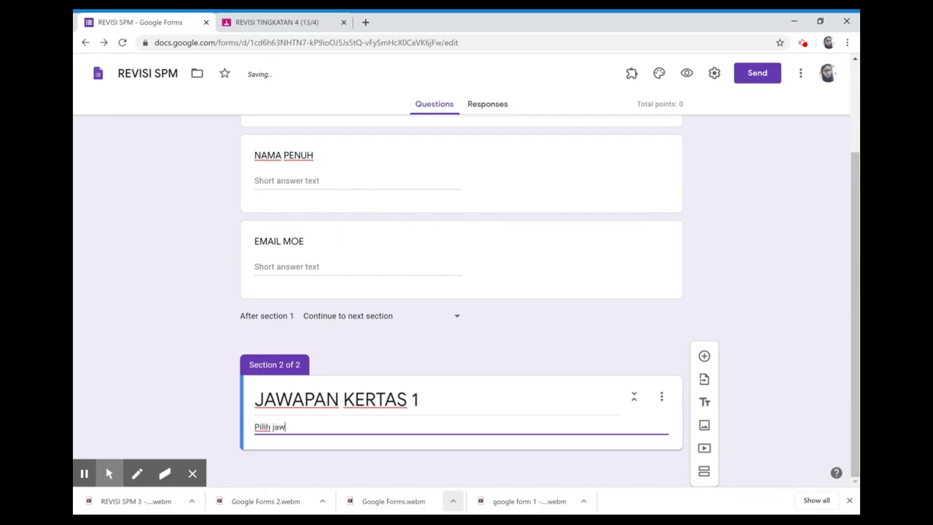
text(apan yang bet)
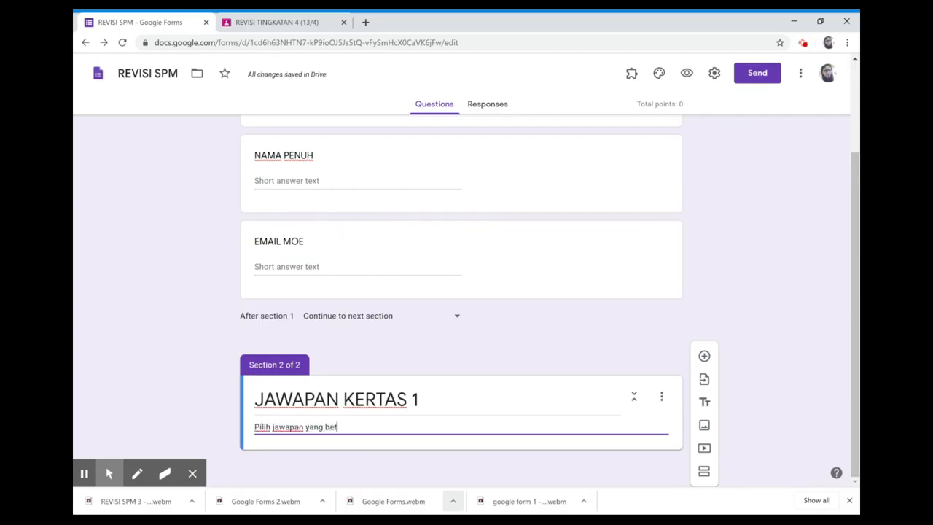
text(ul berdasarkan file P)
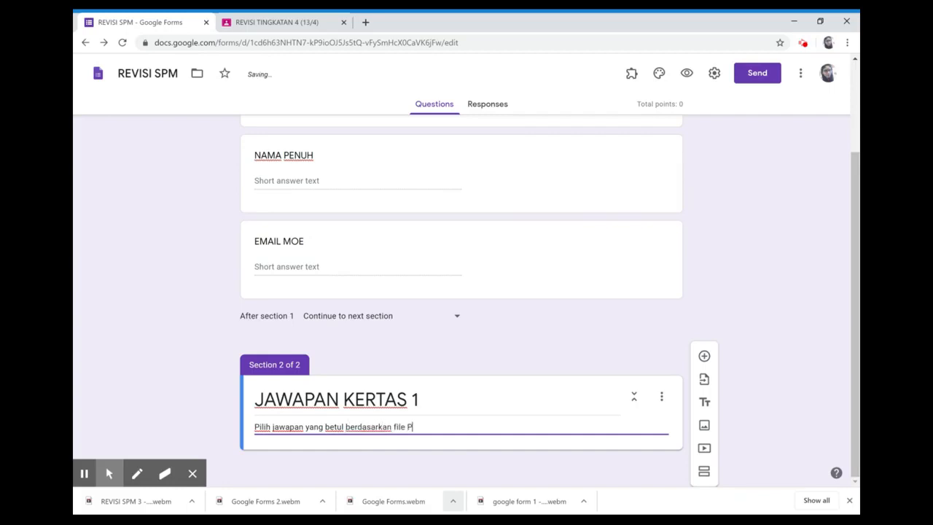
text(DF Kertas 1 di google classroom)
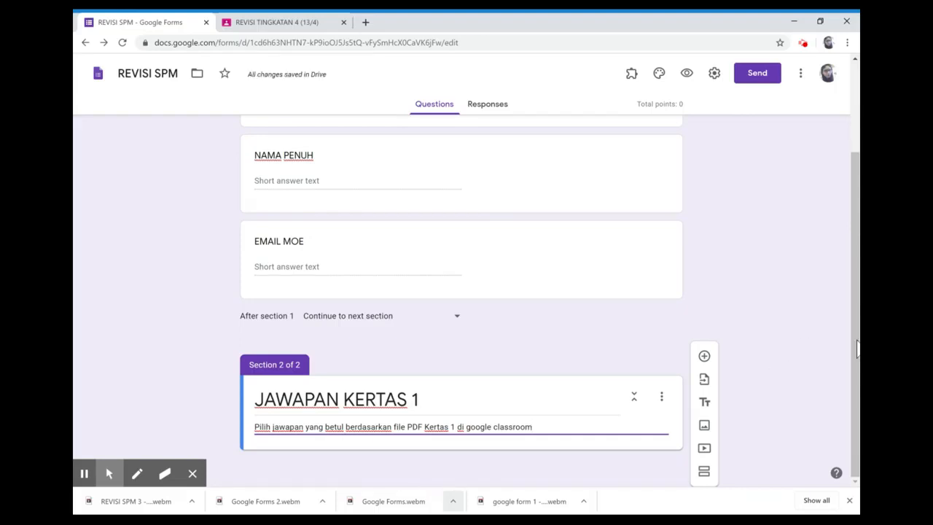
- Add a multiple-choice question titled "SOALAN 1" to the JAWAPAN KERTAS 1 section, consulting KERTAS 1.pdf in Google Classroom
click(704, 357)
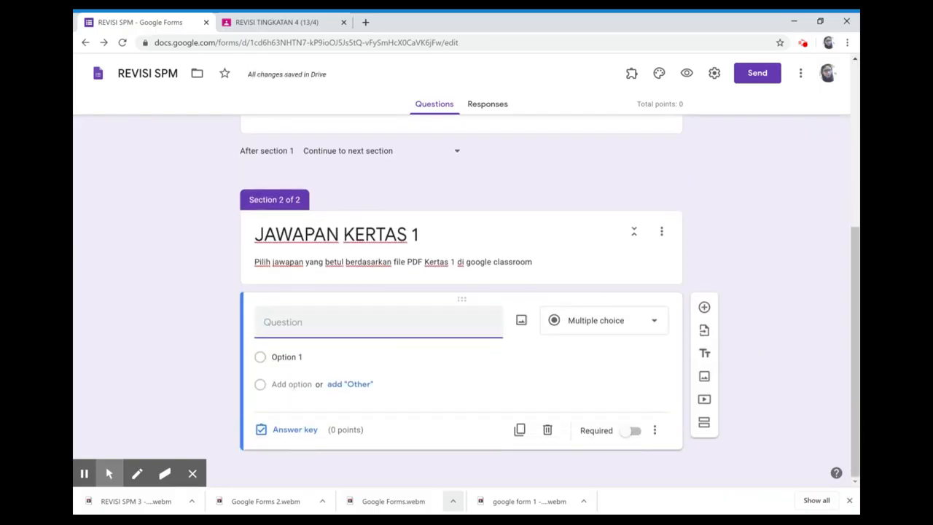
click(277, 22)
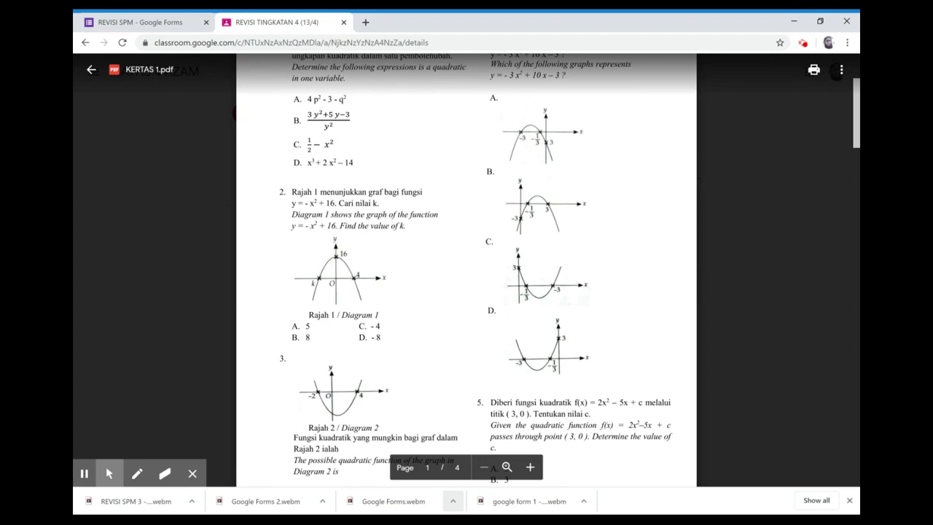
click(169, 25)
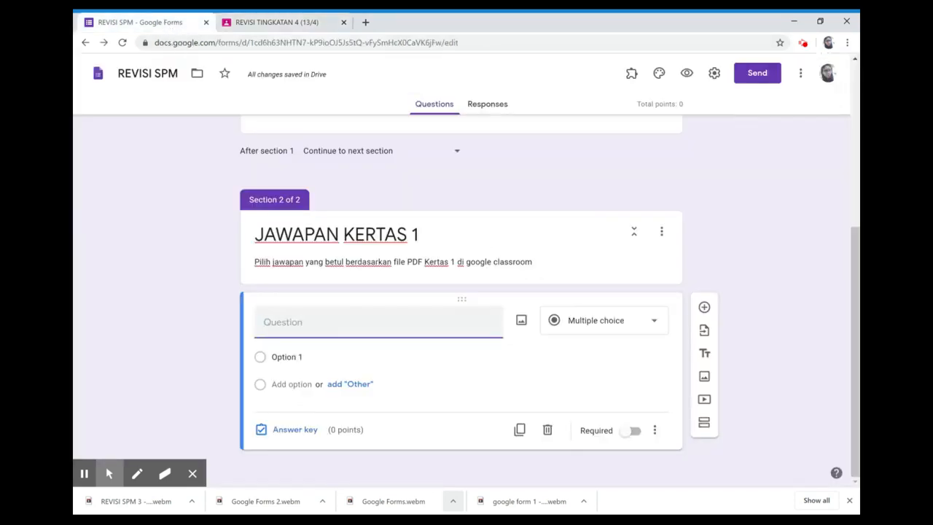
text(SOALAN 1)
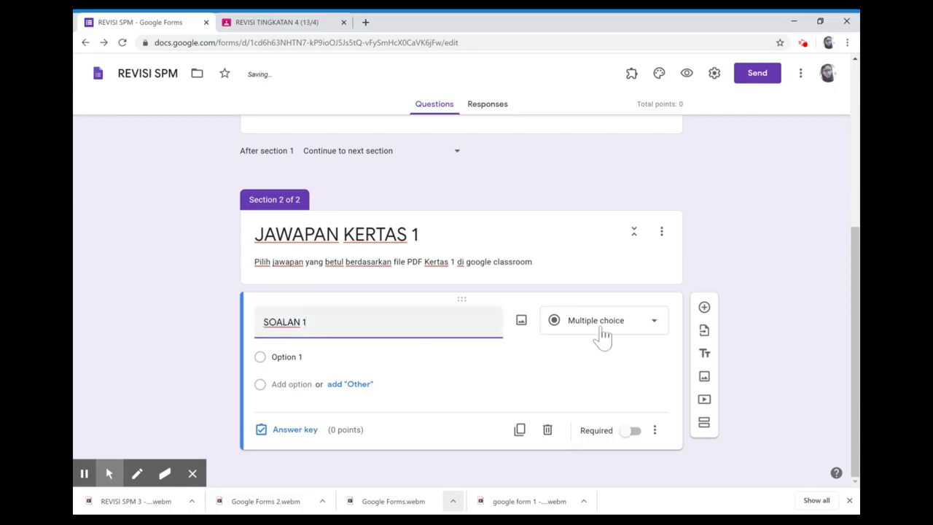
- Give SOALAN 1 the four answer options A, B, C and D
click(316, 358)
text(A)
key(Return)
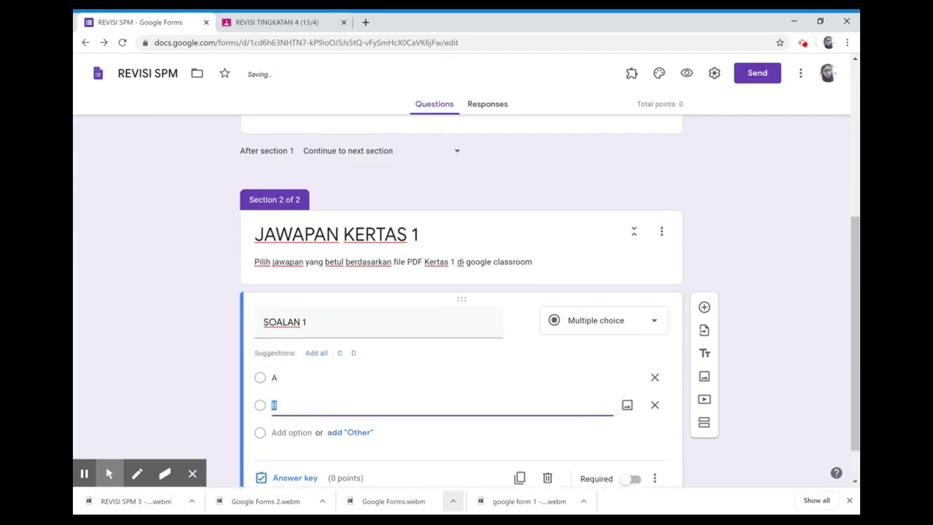
key(Return)
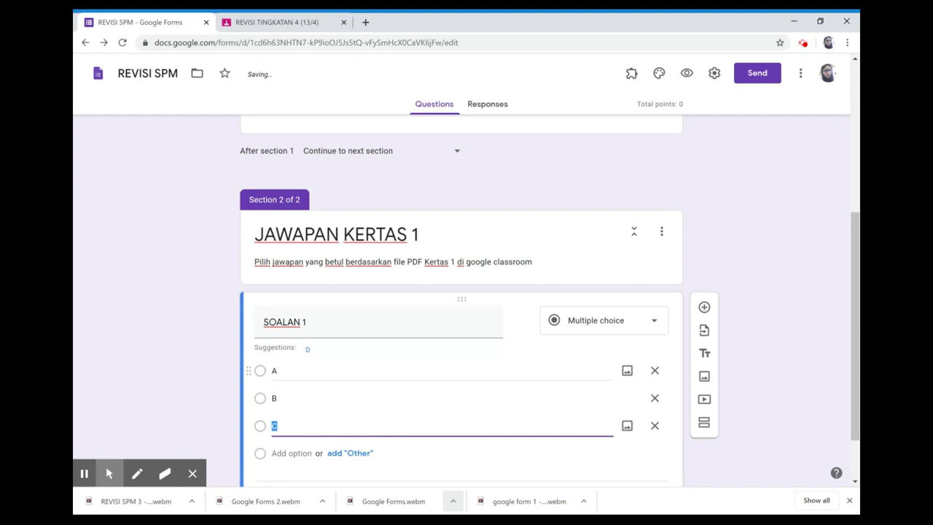
key(Return)
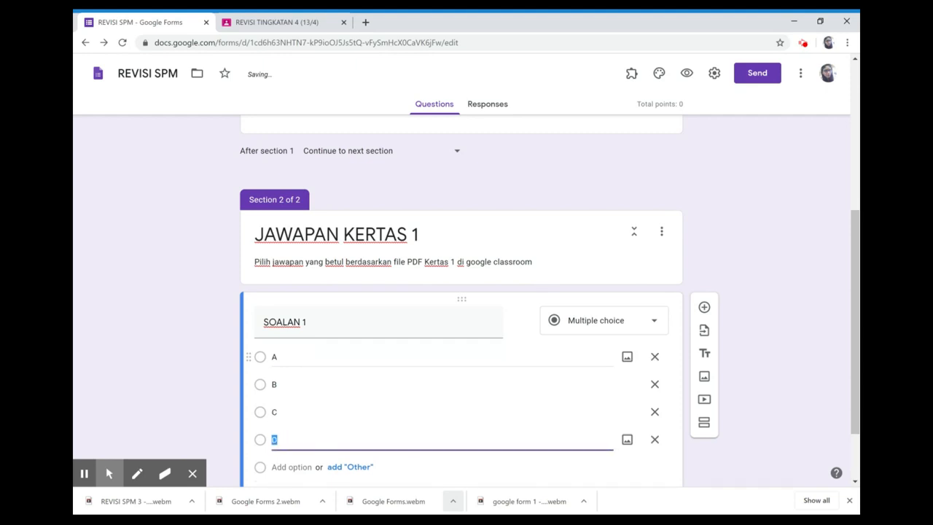
scroll(744, 376, down, 1)
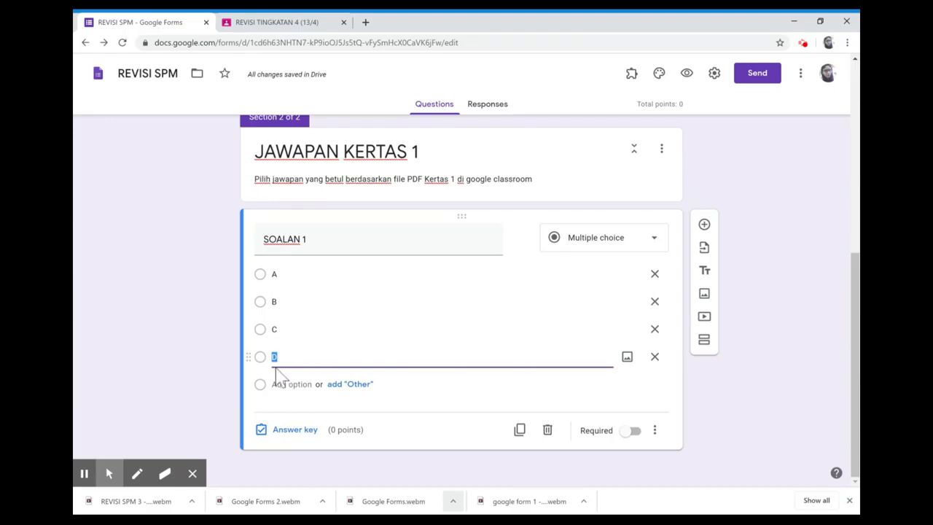
- Check question 1 in KERTAS 1.pdf, then set the SOALAN 1 answer key to A with 1 point
click(301, 26)
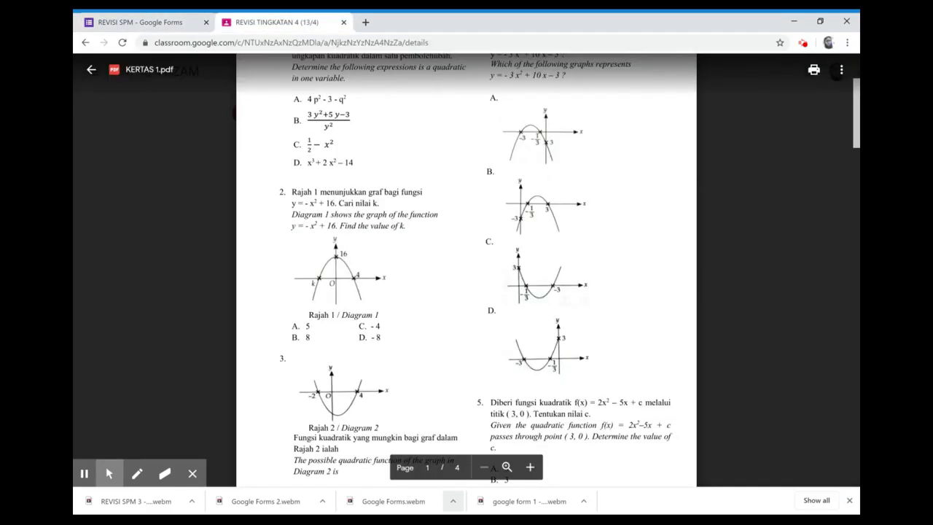
scroll(467, 284, up, 3)
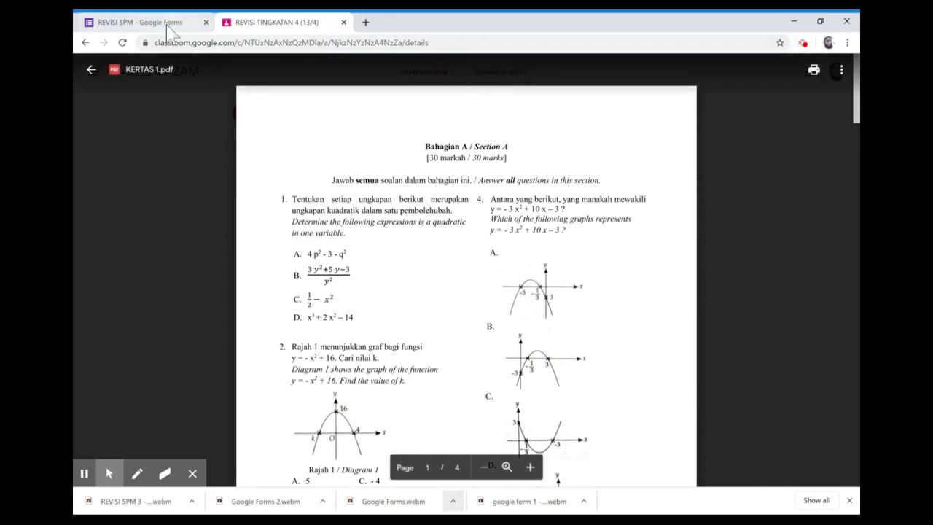
click(168, 26)
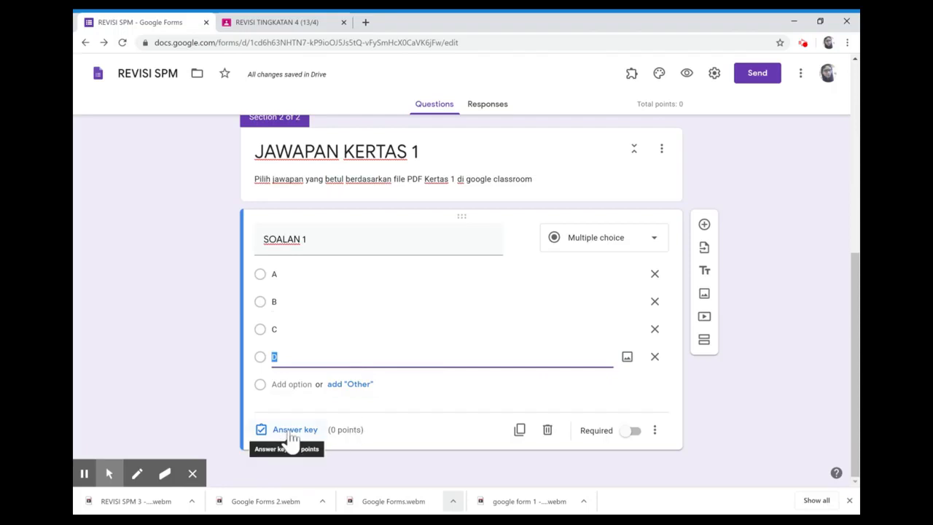
click(292, 437)
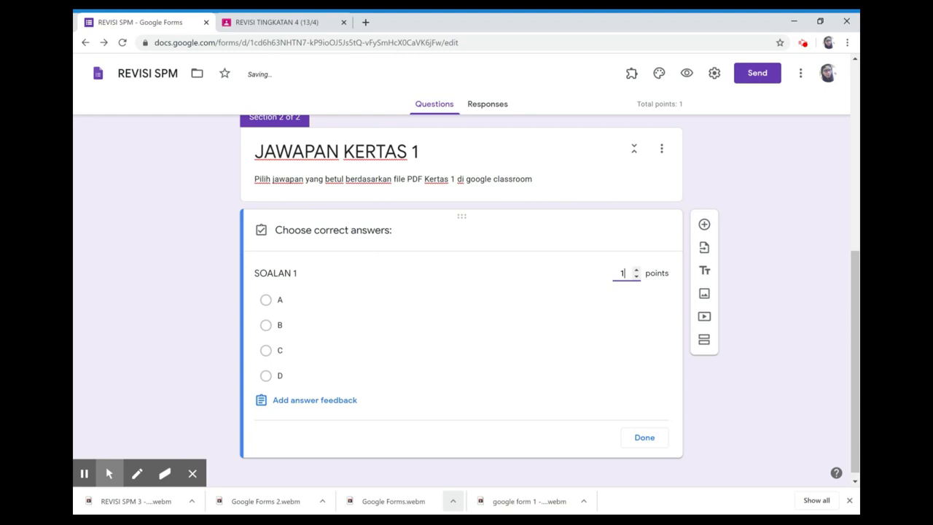
click(267, 301)
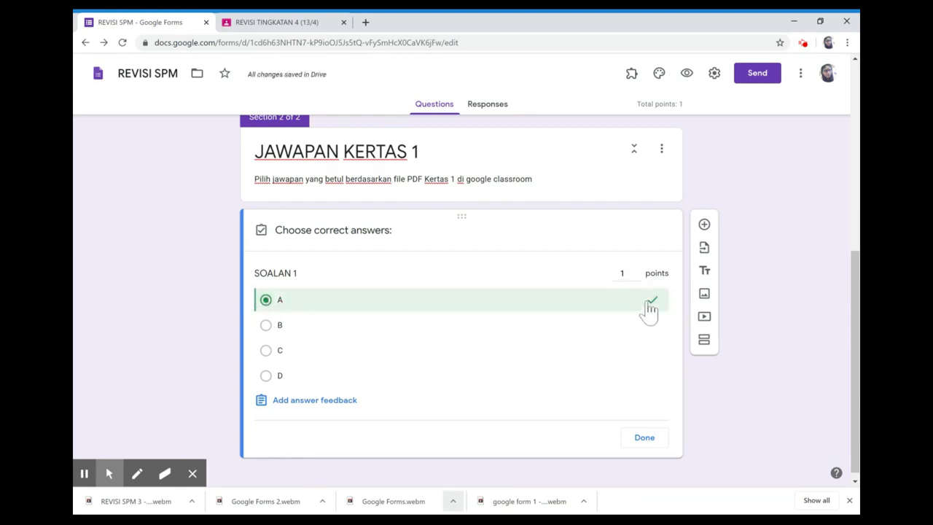
click(645, 439)
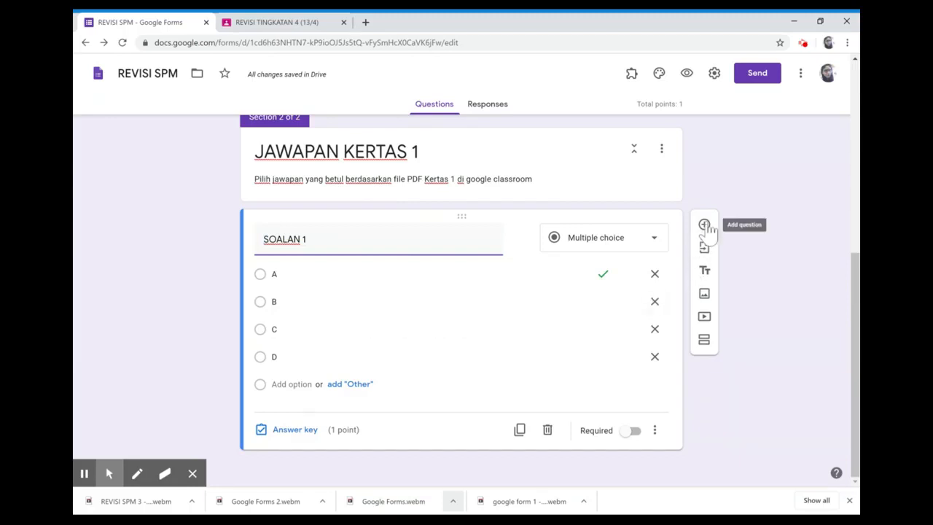
- Duplicate SOALAN 1, rename the copy "SOALAN 2" and make B its only correct answer
click(520, 430)
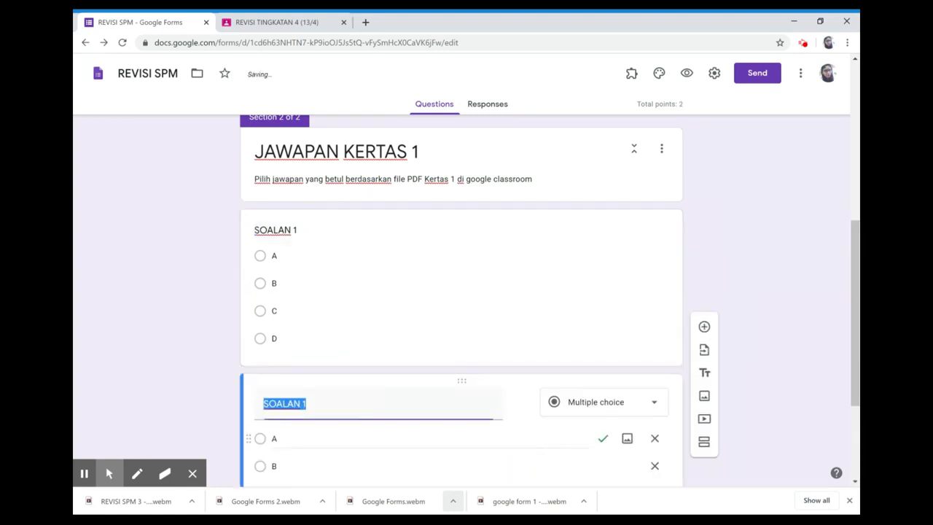
click(329, 410)
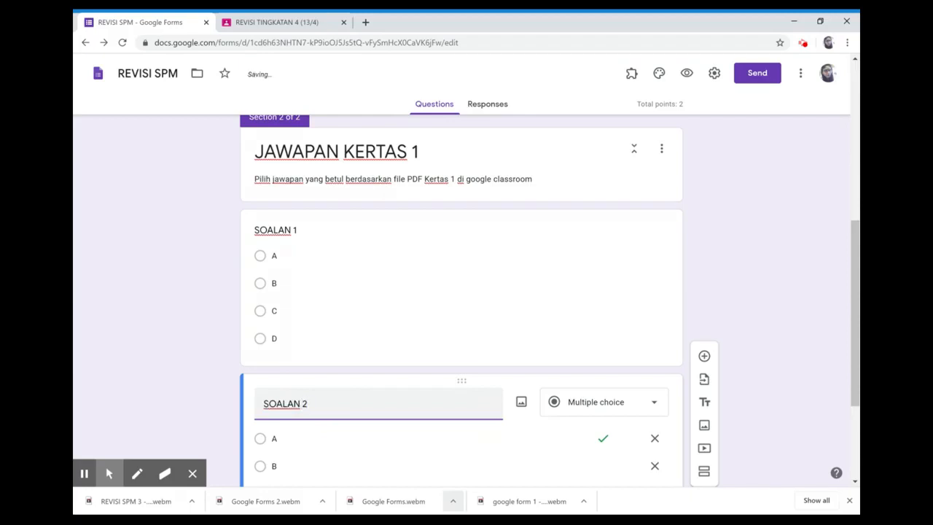
scroll(333, 410, down, 3)
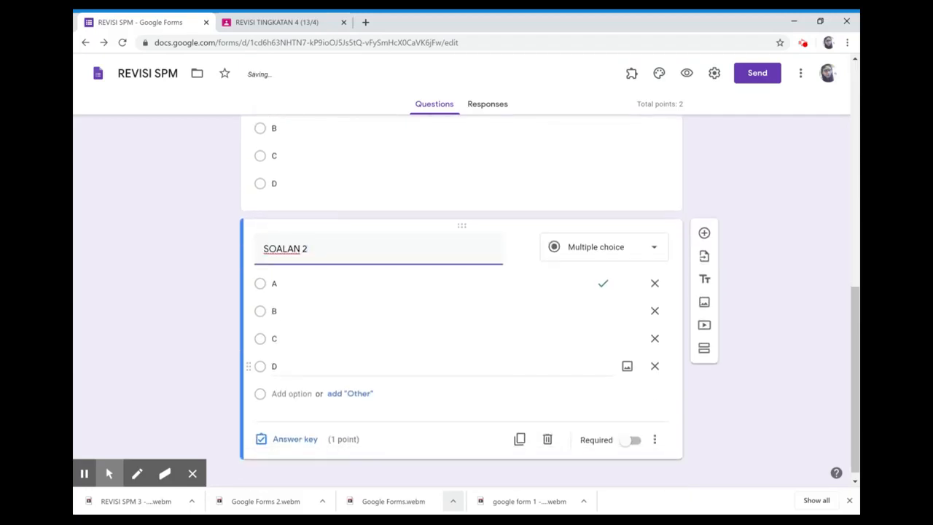
click(295, 430)
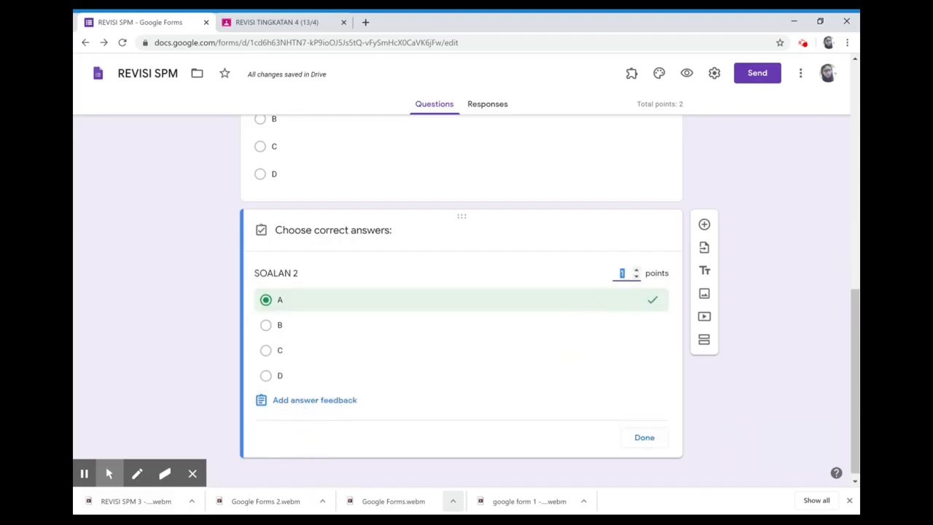
click(269, 330)
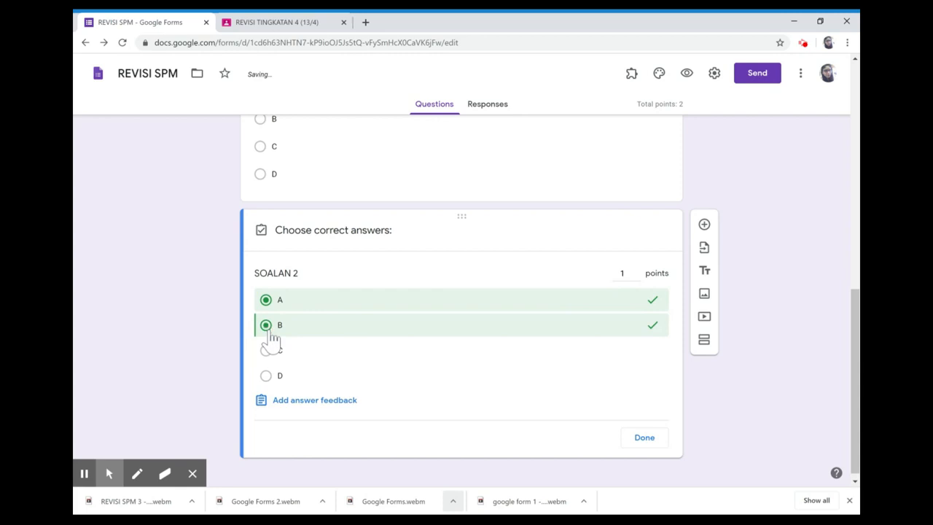
click(268, 302)
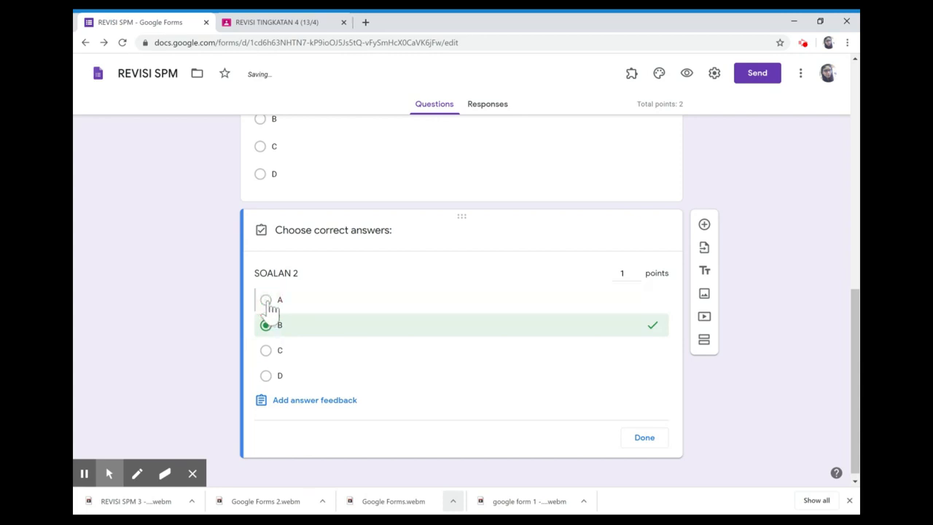
click(646, 445)
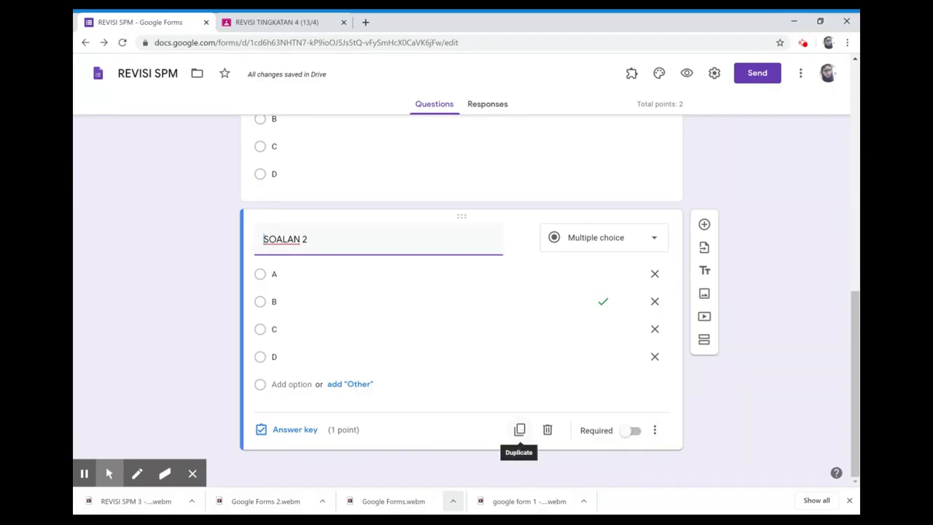
- Duplicate SOALAN 2, rename the copy "SOALAN 3" and keep B as its correct answer
click(520, 429)
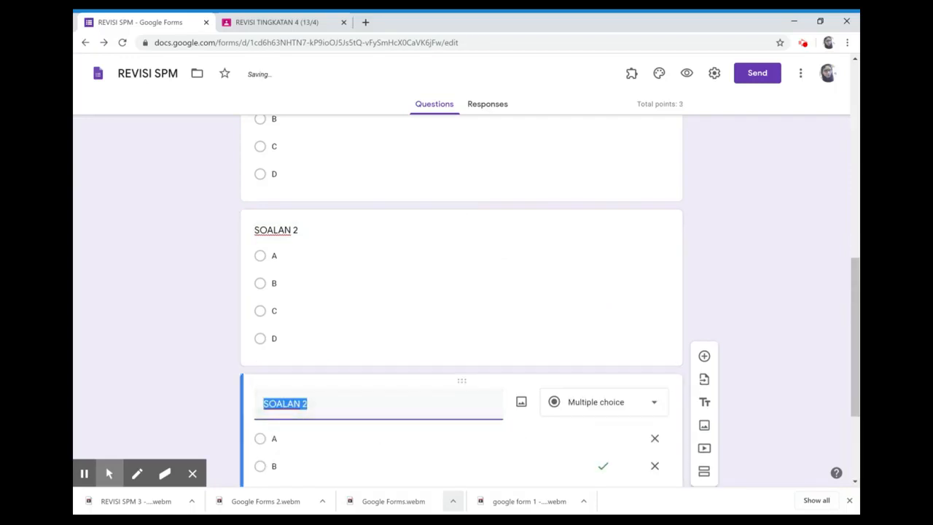
click(372, 410)
key(BackSpace)
text(3)
scroll(273, 387, down, 2)
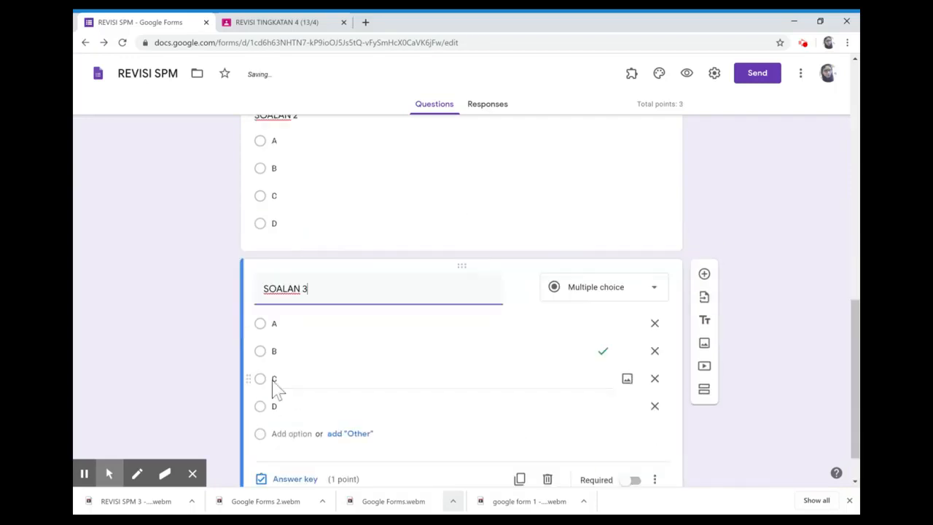
click(281, 476)
click(644, 484)
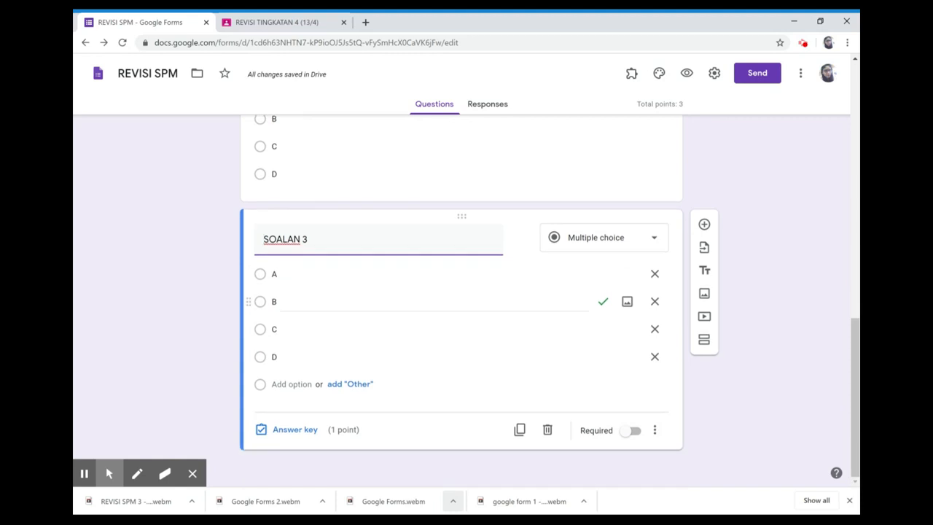
- Duplicate SOALAN 3, rename the copy "SOALAN 4" and make C its correct answer
click(520, 430)
text(4)
scroll(313, 408, down, 2)
click(313, 442)
click(267, 348)
click(644, 436)
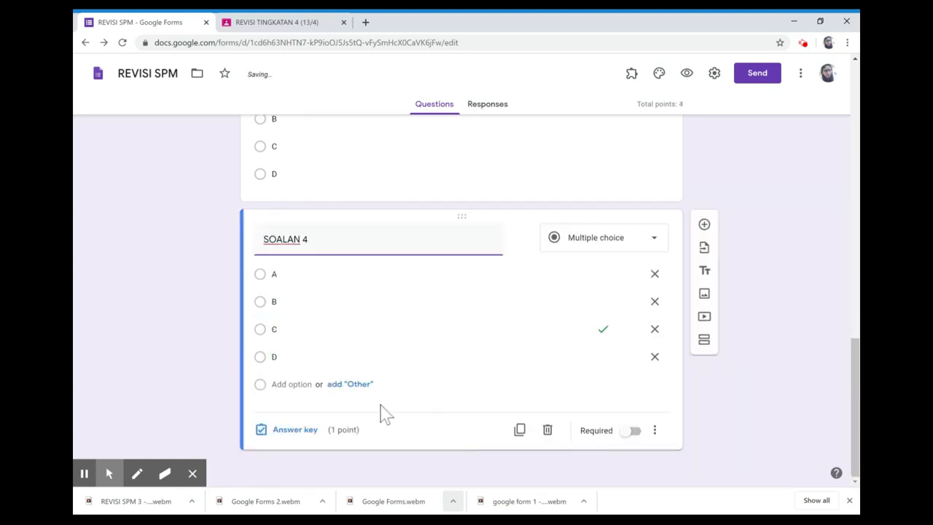
- Duplicate SOALAN 4, rename the copy "SOALAN 5" and keep C as its correct answer
click(520, 430)
key(BackSpace)
text(5)
scroll(309, 437, down, 2)
click(308, 483)
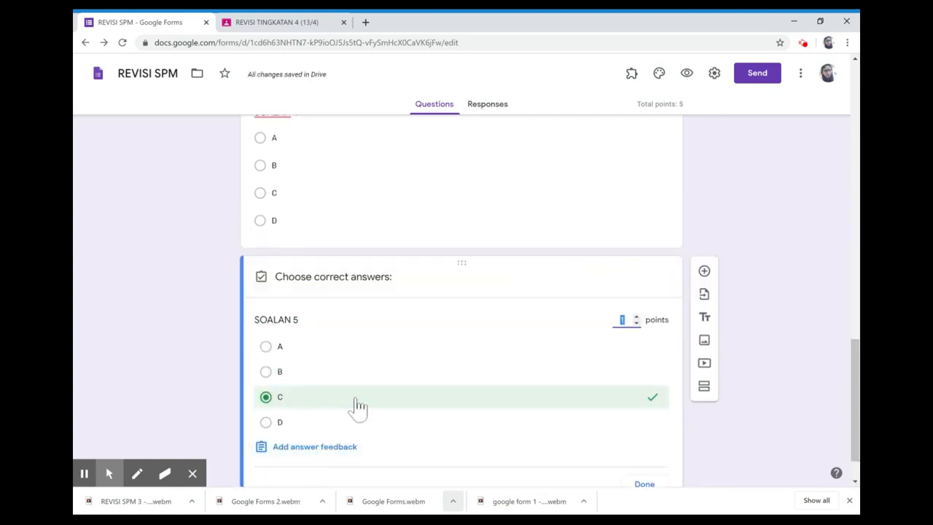
click(645, 484)
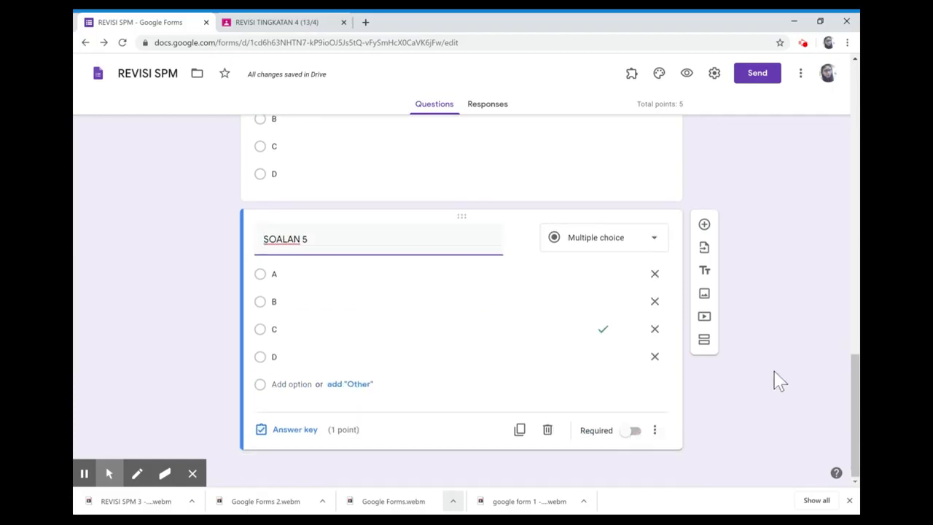
- Review the SOALAN 1 to SOALAN 5 questions and the form's first section
scroll(778, 373, up, 7)
scroll(777, 370, up, 2)
scroll(773, 365, down, 8)
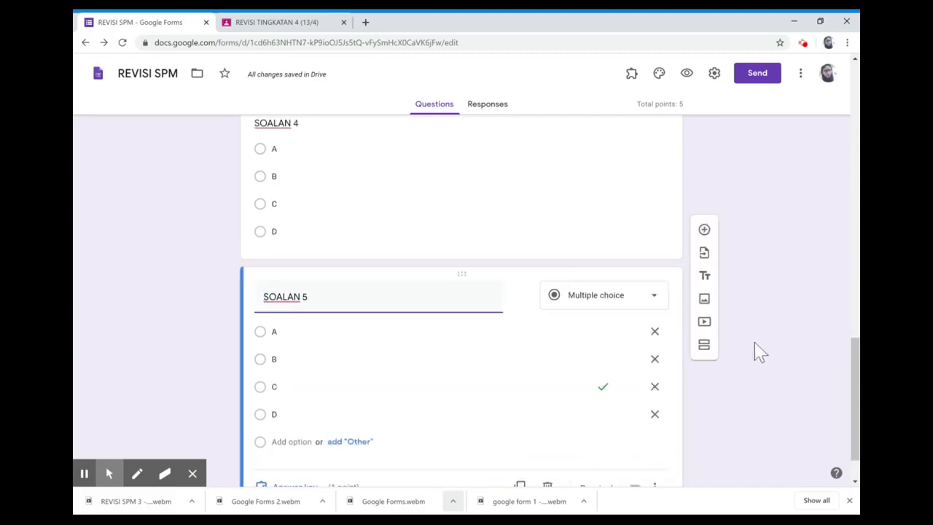
scroll(755, 321, up, 9)
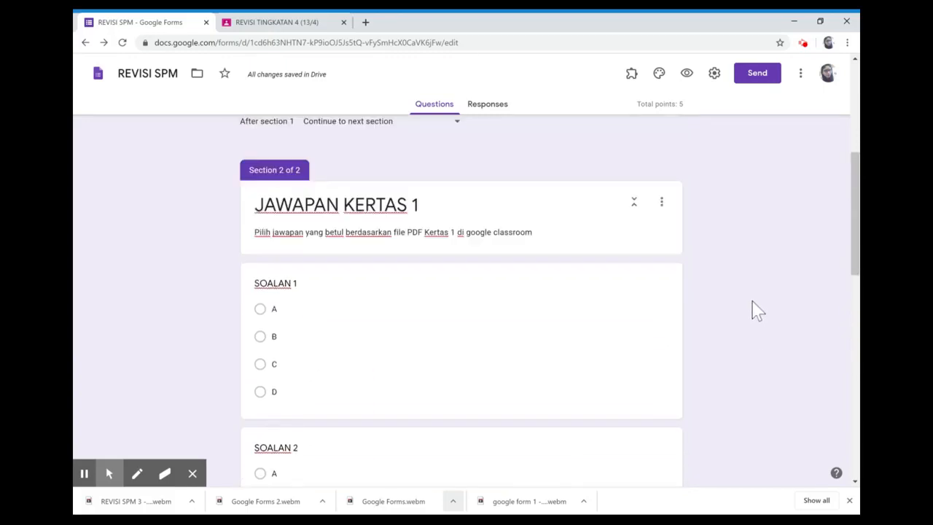
scroll(758, 311, up, 3)
scroll(755, 320, up, 2)
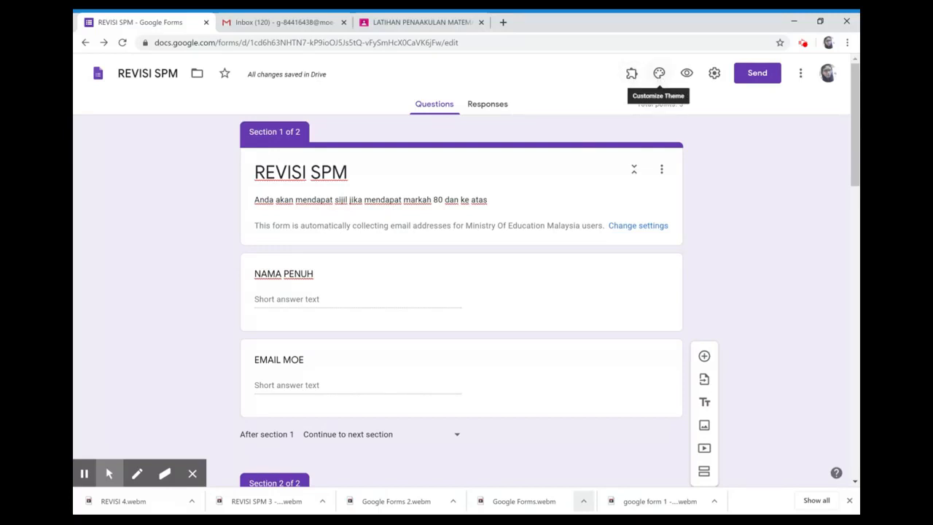
- Set the form's theme colour to teal and insert the football goal net picture from Work and School as header image
click(659, 73)
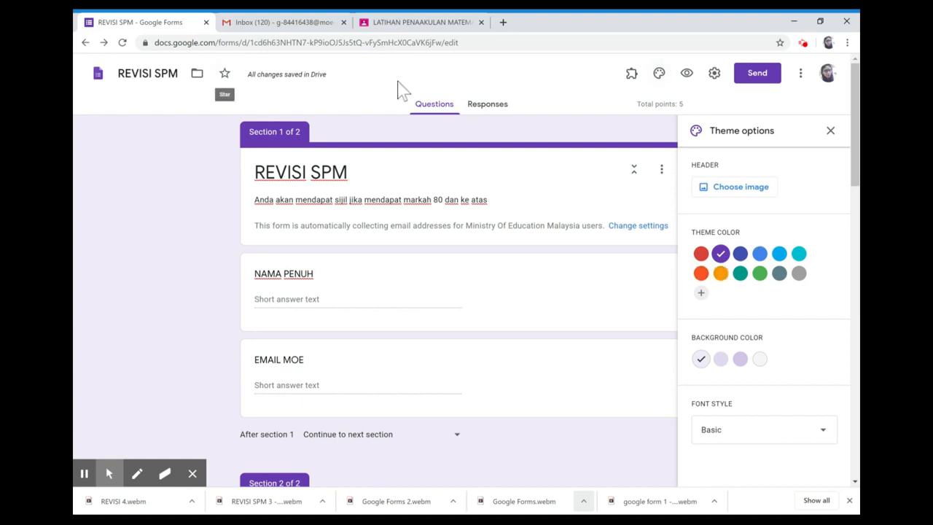
click(740, 275)
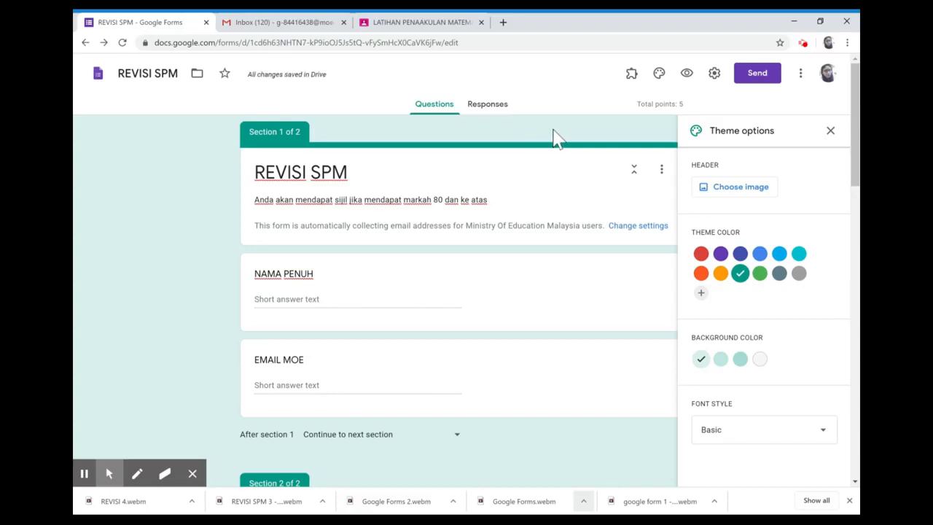
click(732, 197)
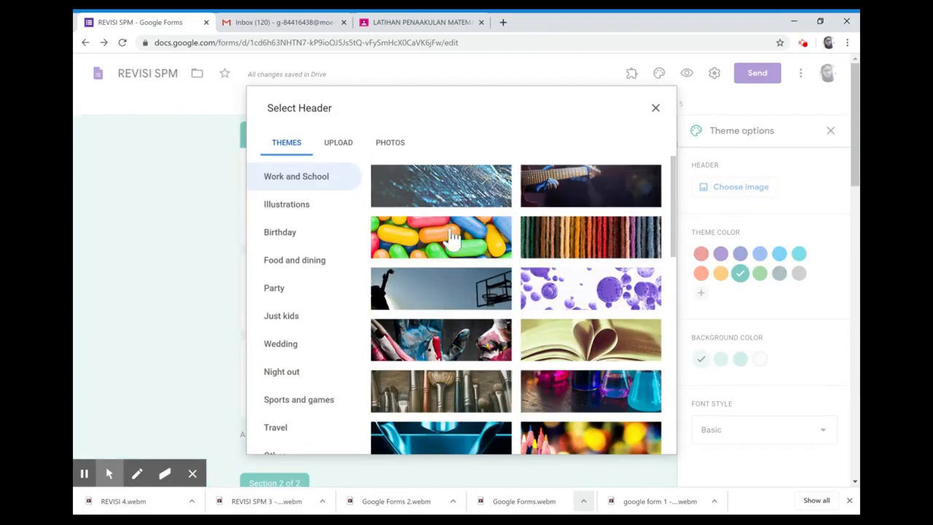
scroll(500, 384, down, 3)
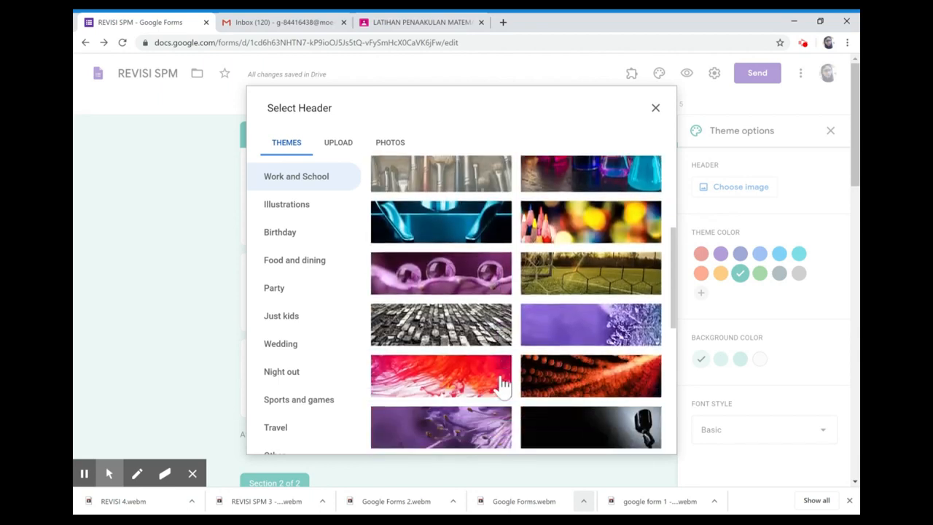
scroll(502, 383, down, 2)
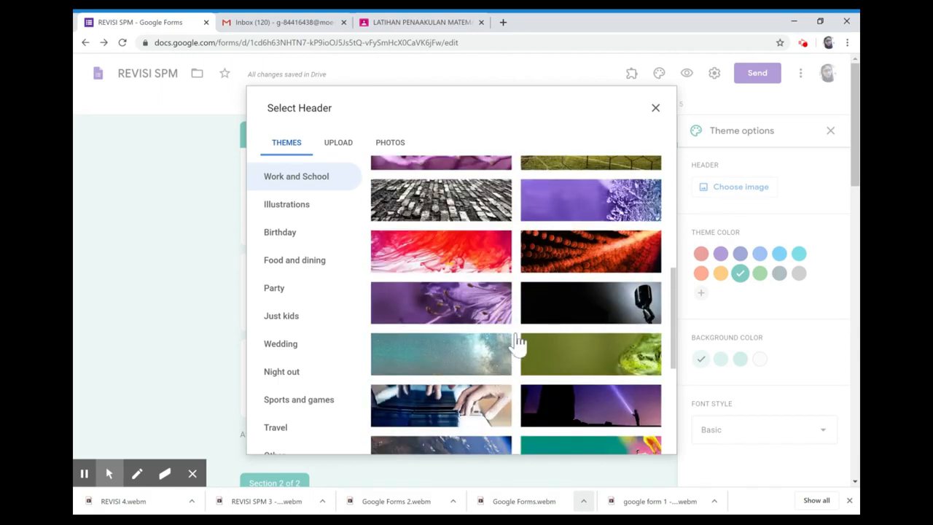
scroll(518, 343, up, 1)
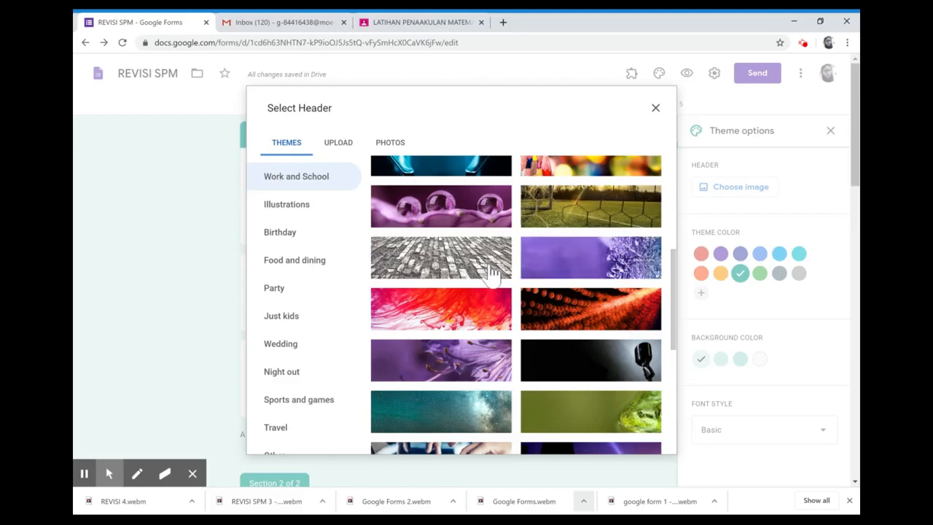
click(625, 215)
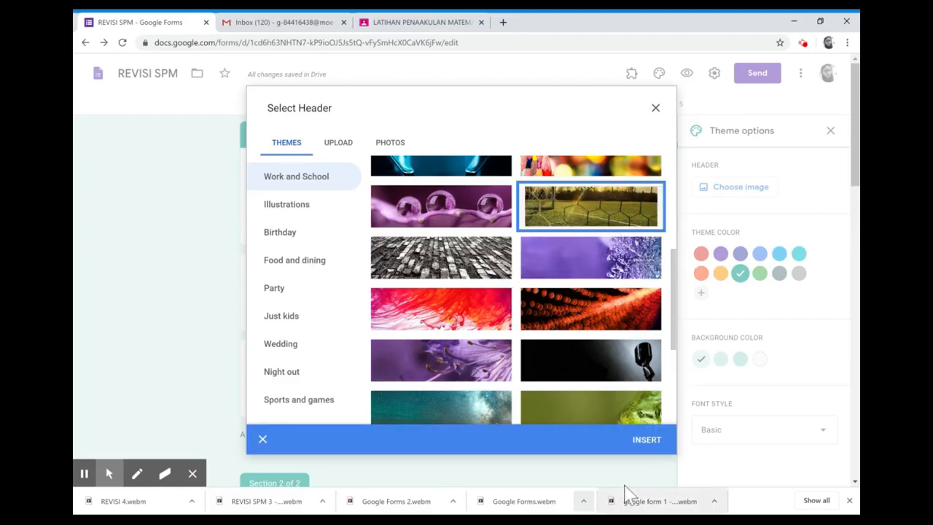
click(646, 441)
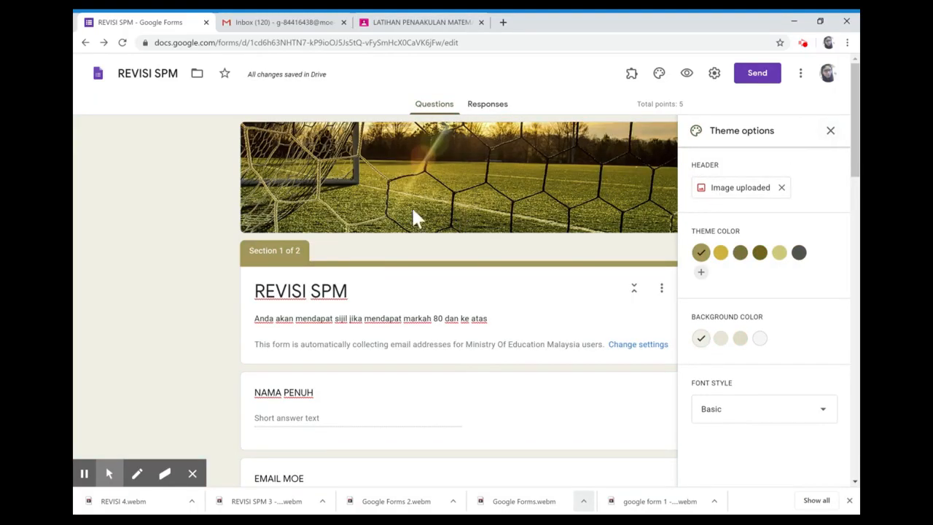
click(831, 132)
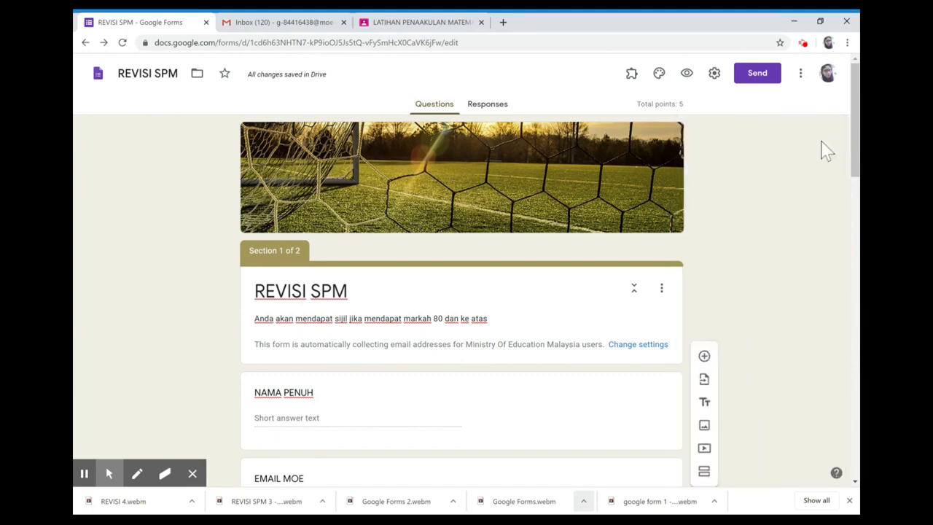
- Preview the form as a respondent and enter the respondent's name in capitals under NAMA PENUH
click(687, 80)
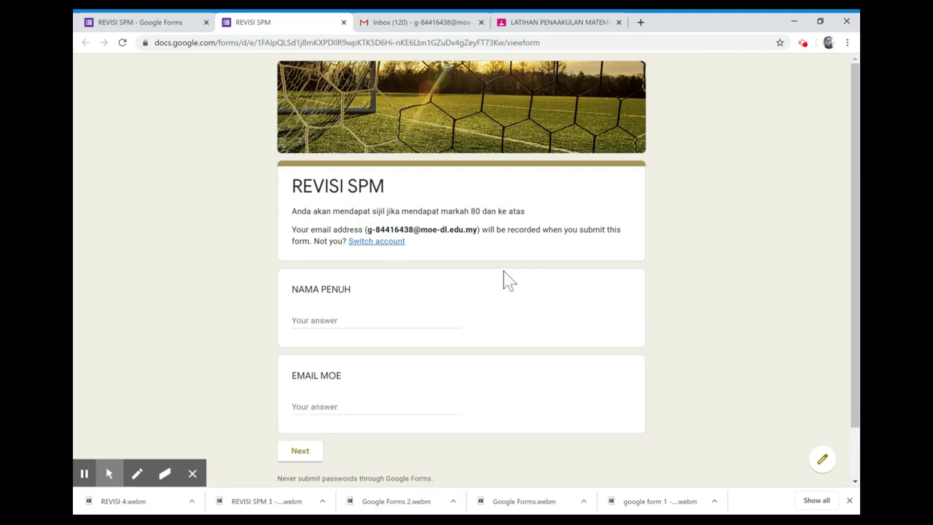
click(370, 320)
text(sa)
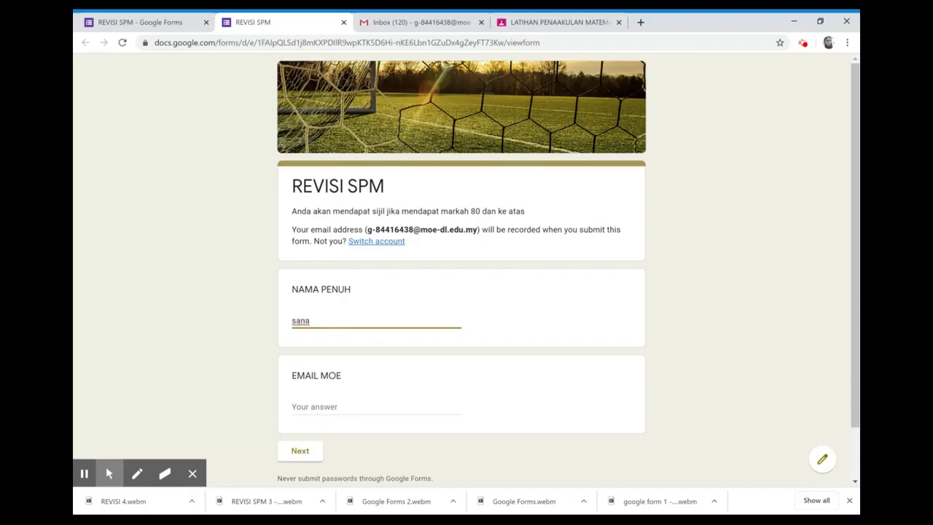
text(n)
key(BackSpace)
key(BackSpace)
key(BackSpace)
text(SAN)
- Copy the account's e-mail address from the form header into EMAIL MOE and continue to the JAWAPAN KERTAS 1 section
click(320, 410)
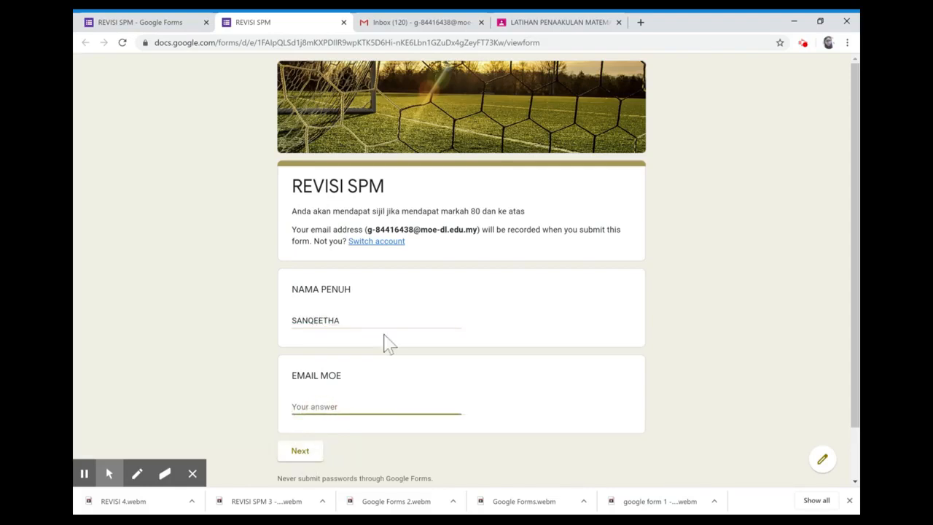
drag(366, 229, 478, 232)
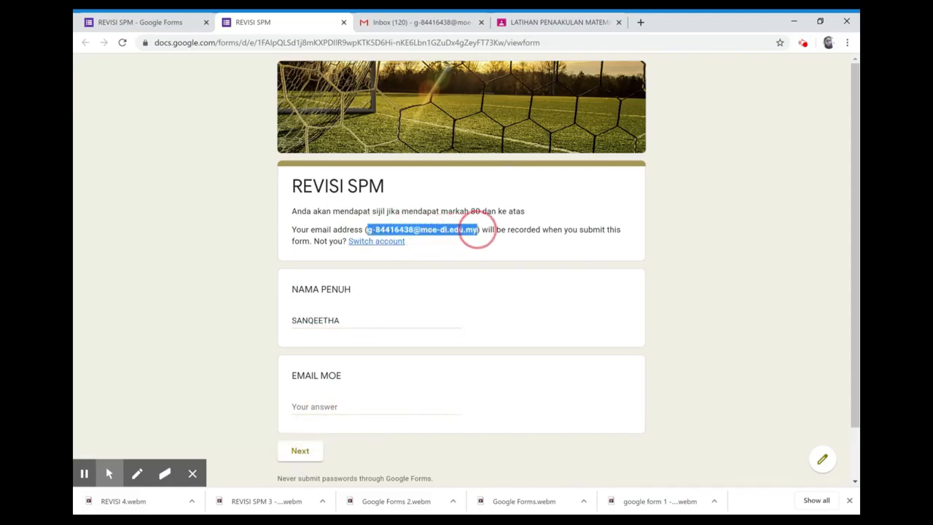
drag(422, 230, 364, 408)
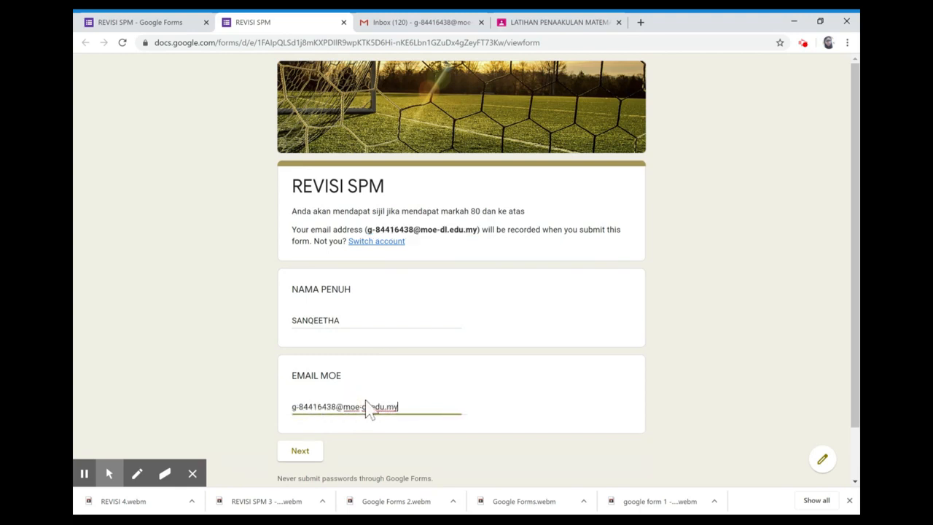
click(301, 454)
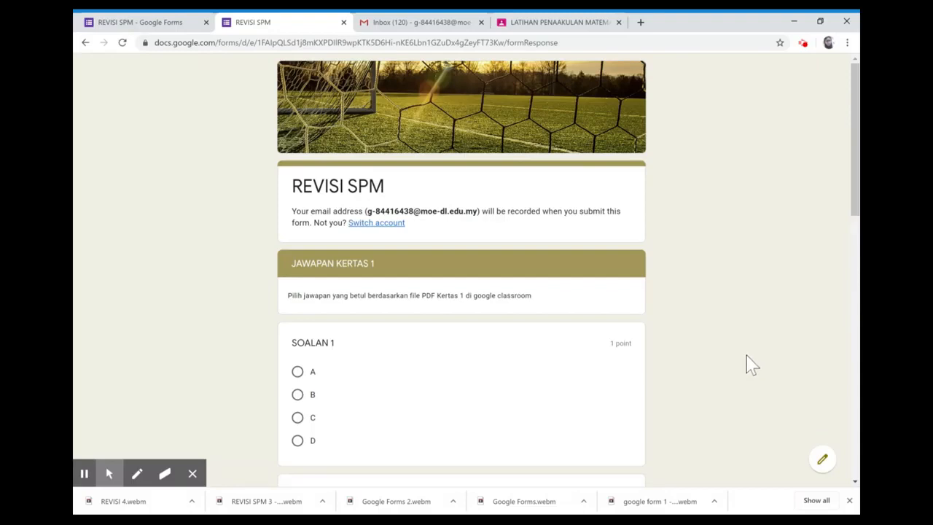
- Answer A for SOALAN 1, B for SOALAN 2 and C for SOALAN 3 to 5, and submit the form
scroll(429, 285, down, 2)
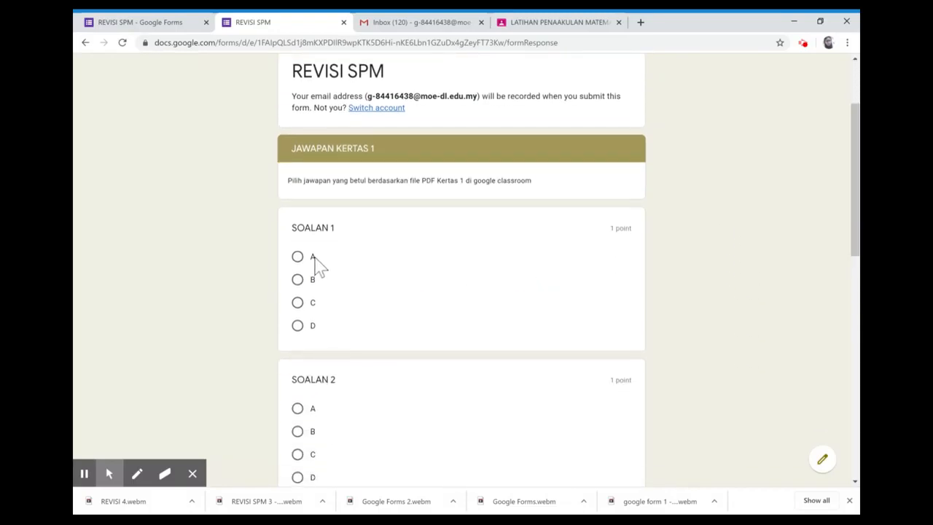
click(297, 256)
scroll(386, 306, down, 2)
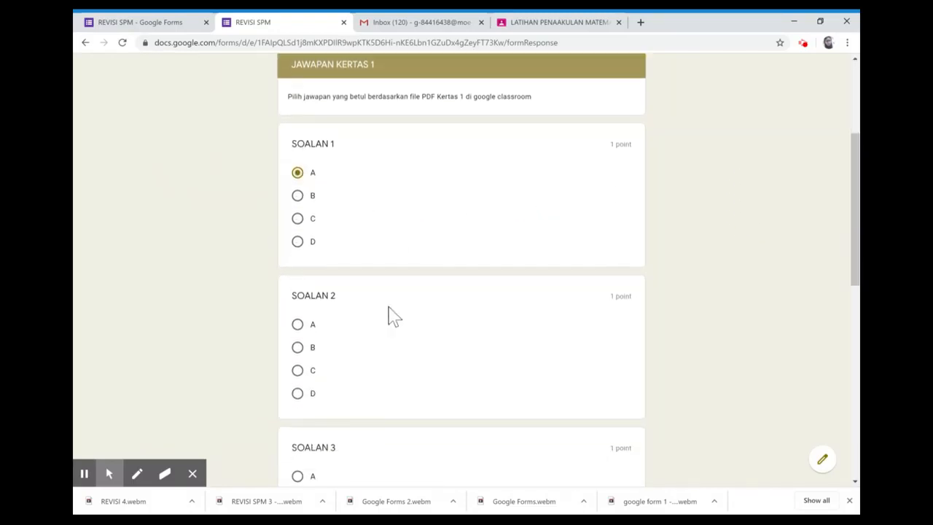
click(299, 318)
scroll(343, 350, down, 2)
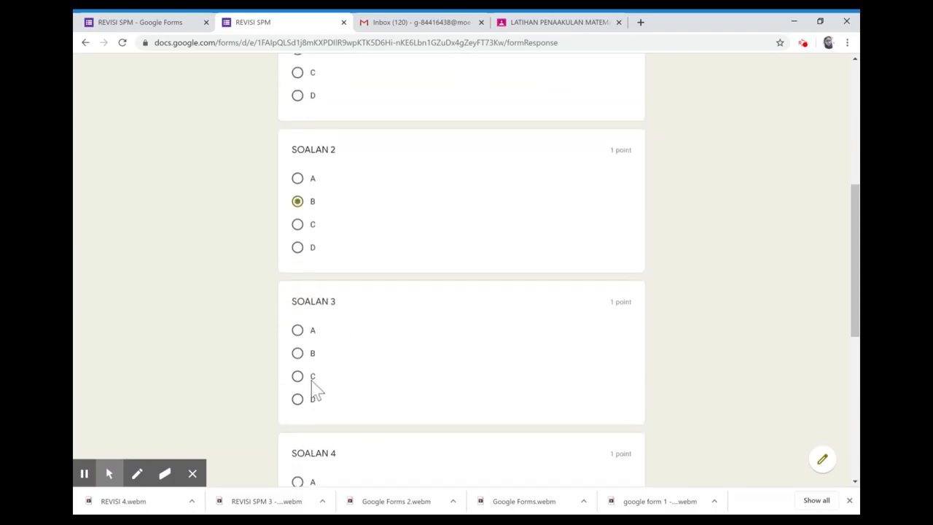
click(298, 376)
scroll(375, 372, down, 1)
scroll(377, 373, down, 2)
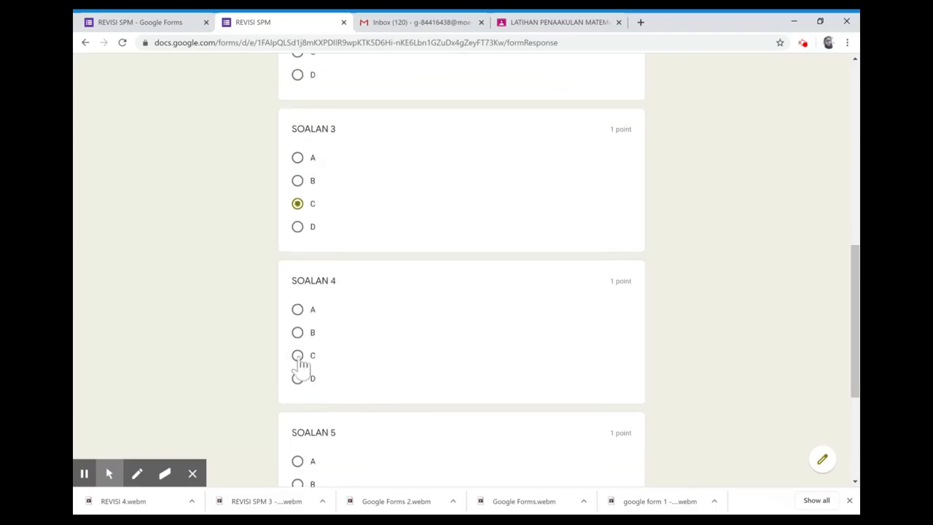
click(298, 356)
scroll(409, 387, down, 2)
click(298, 393)
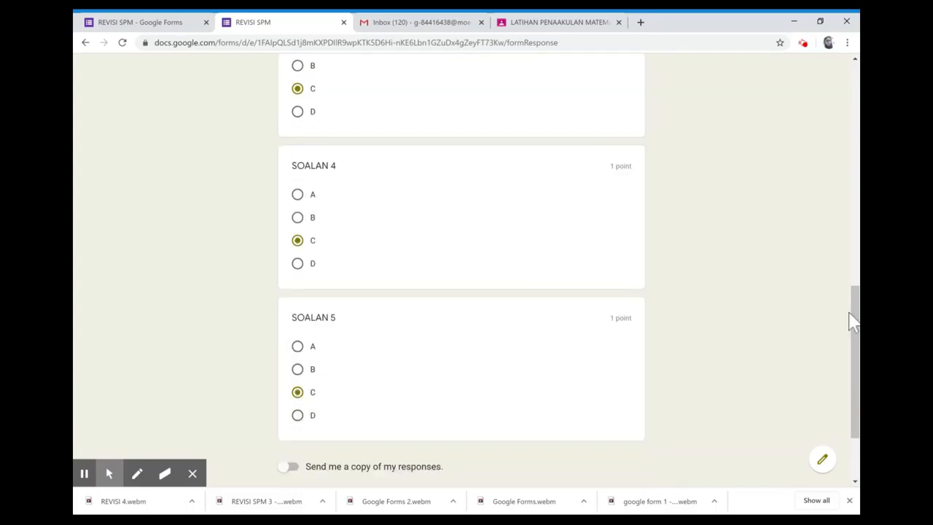
scroll(851, 321, down, 2)
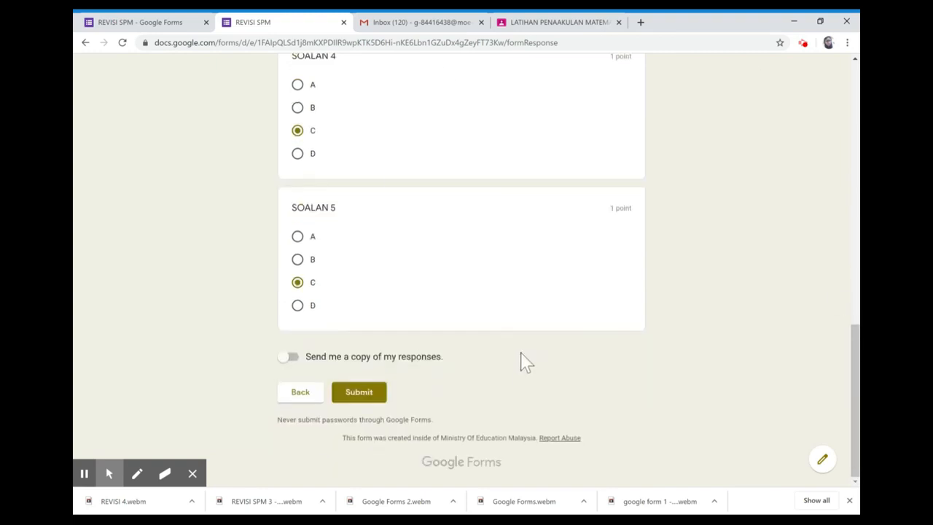
click(355, 399)
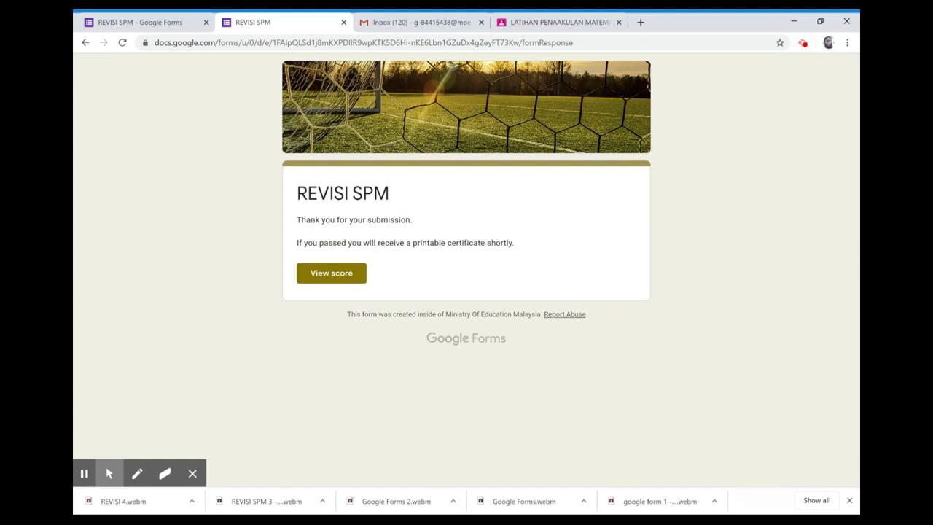
- View the submission's score and review the graded answers for every question
click(334, 279)
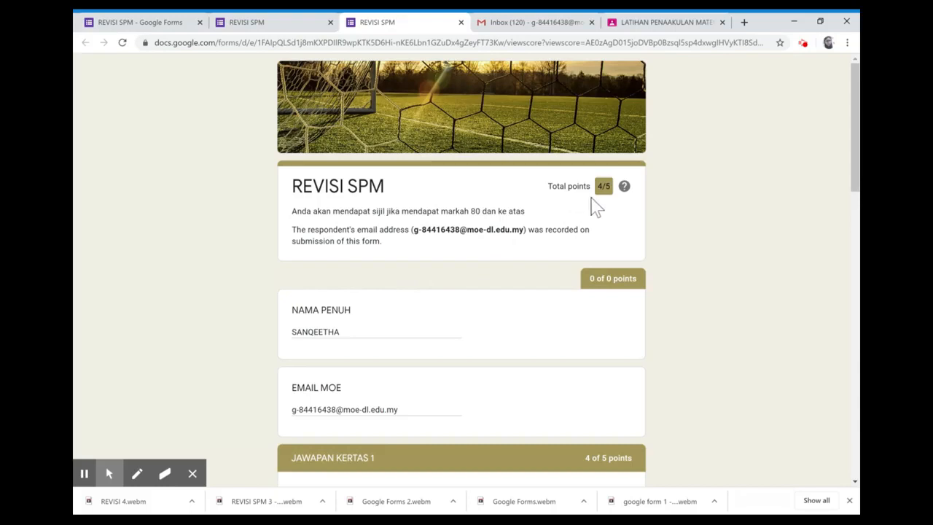
scroll(654, 343, down, 9)
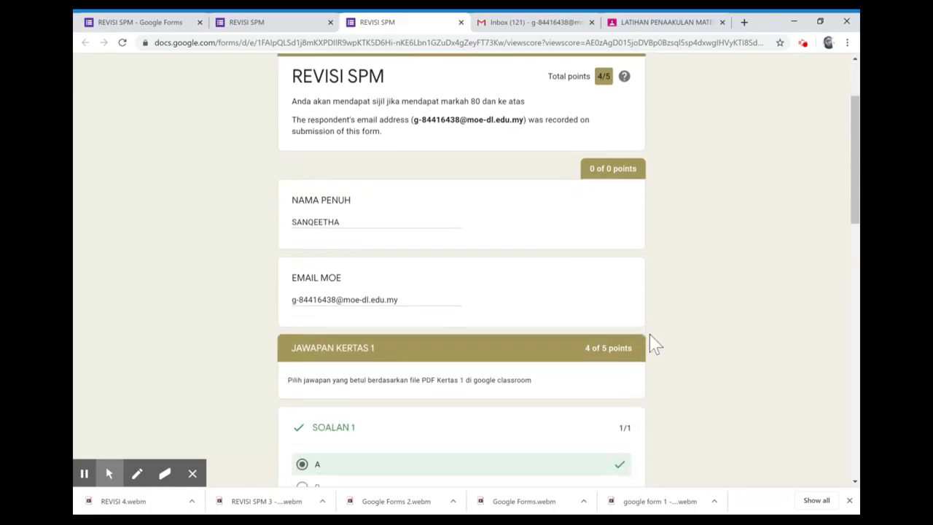
scroll(654, 343, down, 5)
scroll(652, 340, up, 3)
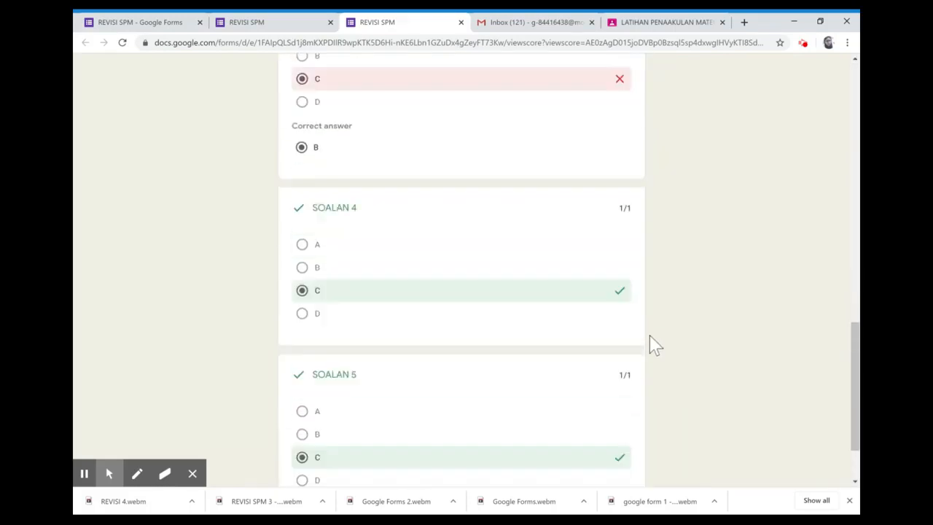
scroll(641, 338, up, 6)
scroll(644, 334, up, 4)
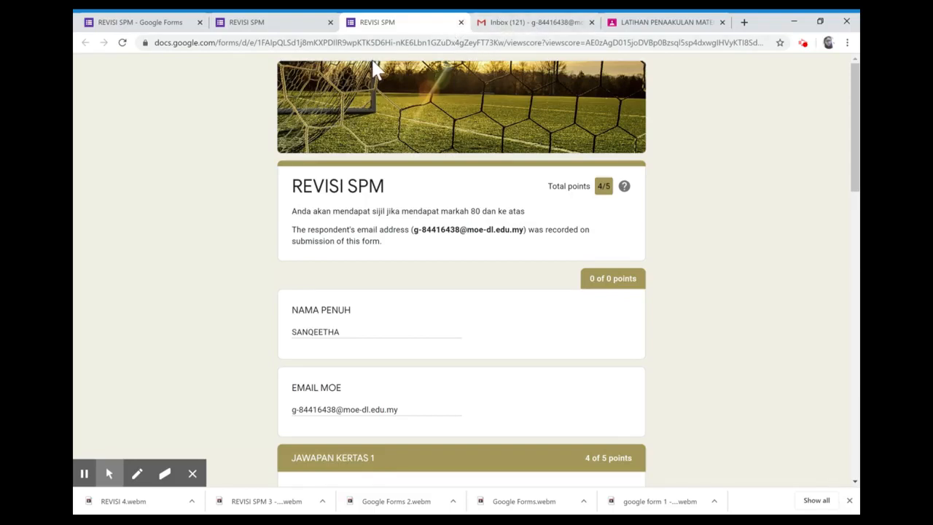
- Switch to Gmail and open the certificate PDF attached to the "TAHNIAH! ANDA TELAH LULUS" email
click(501, 26)
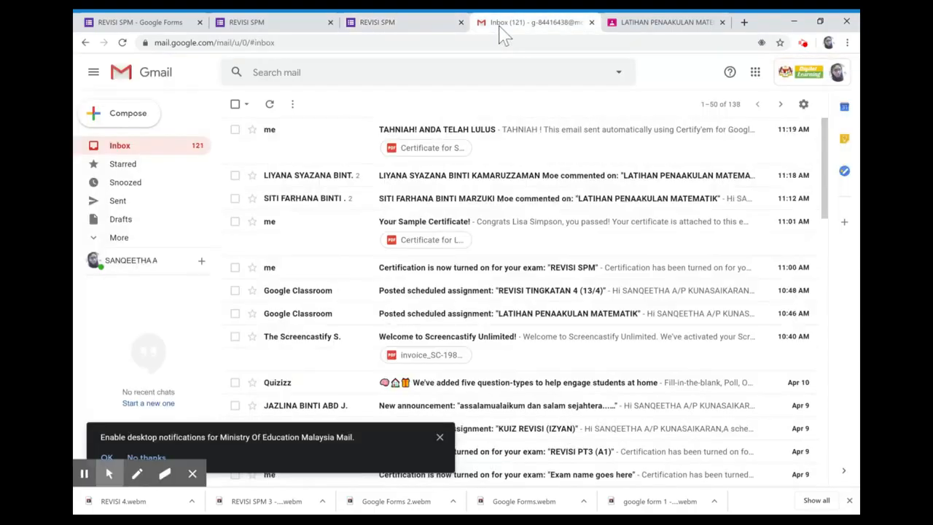
click(451, 158)
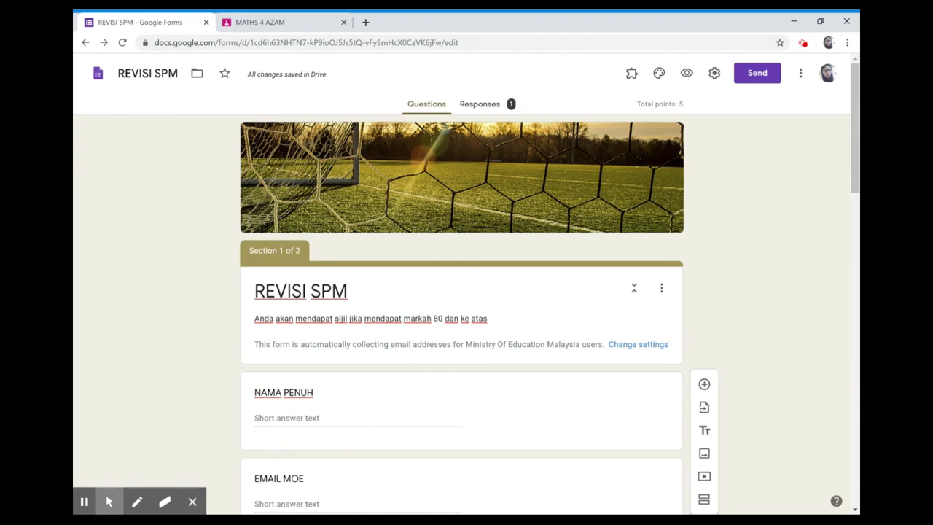
- Turn off response receipts, limit the form to 1 response, check the quiz options and save the settings
click(715, 74)
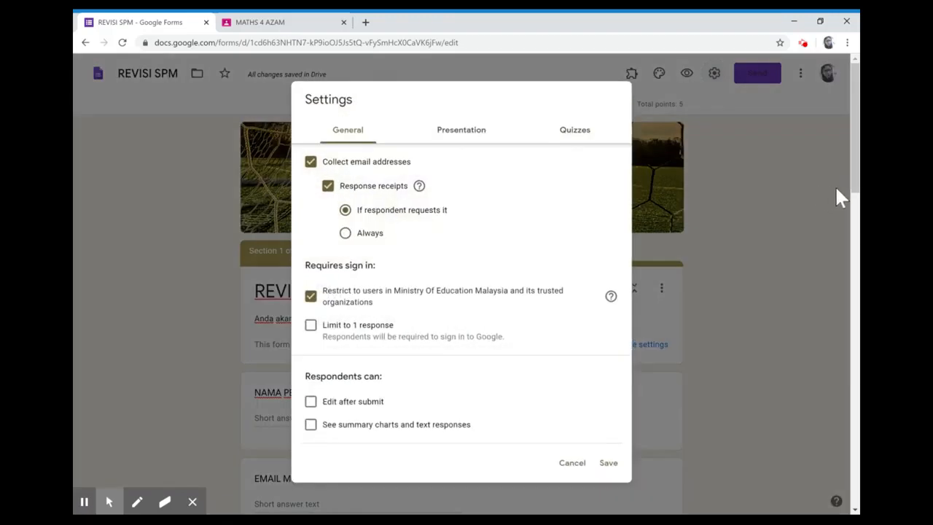
click(328, 188)
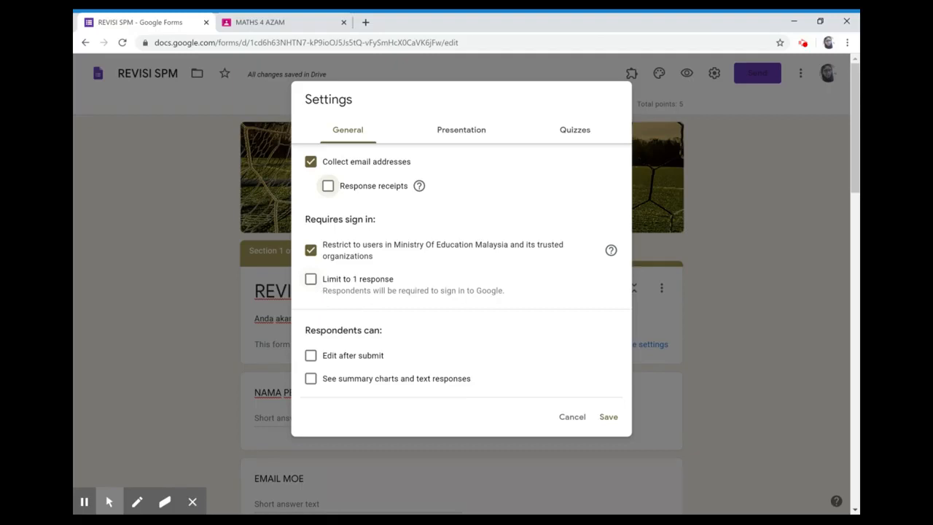
click(311, 280)
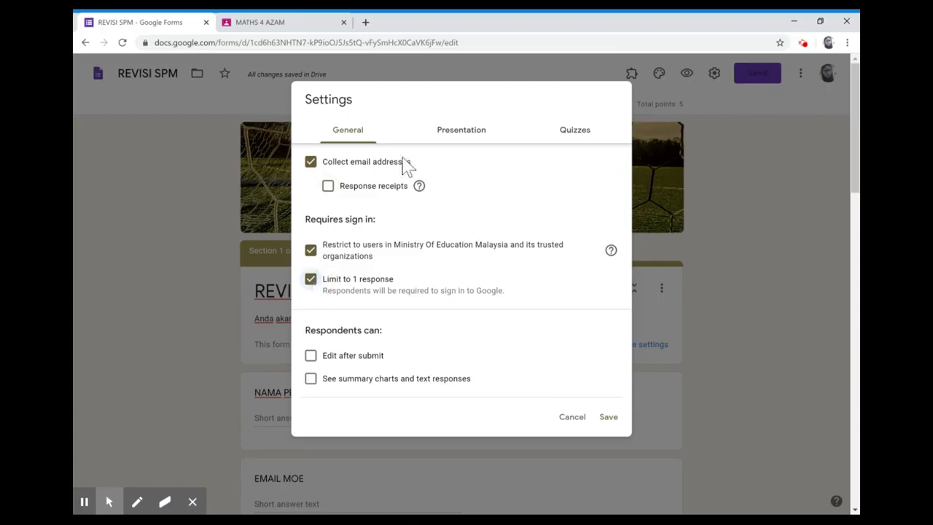
click(452, 140)
click(566, 137)
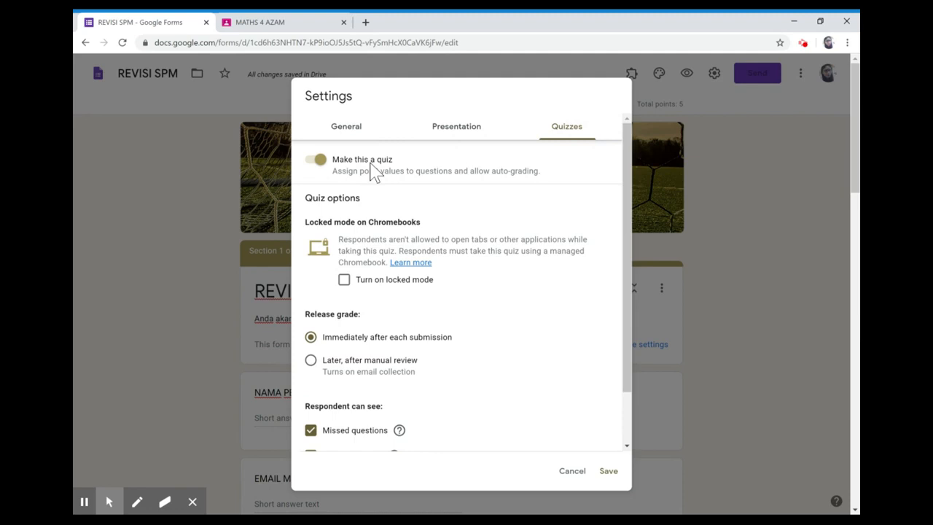
scroll(429, 300, down, 2)
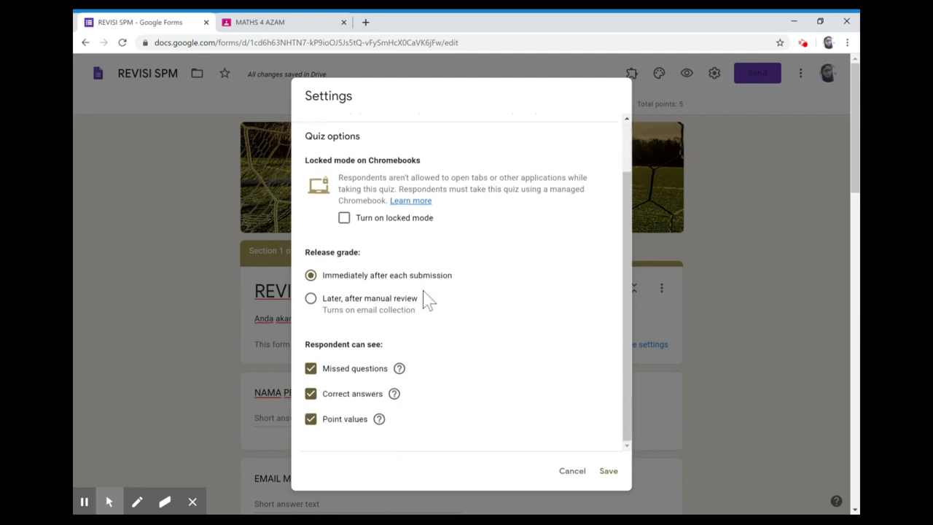
click(609, 472)
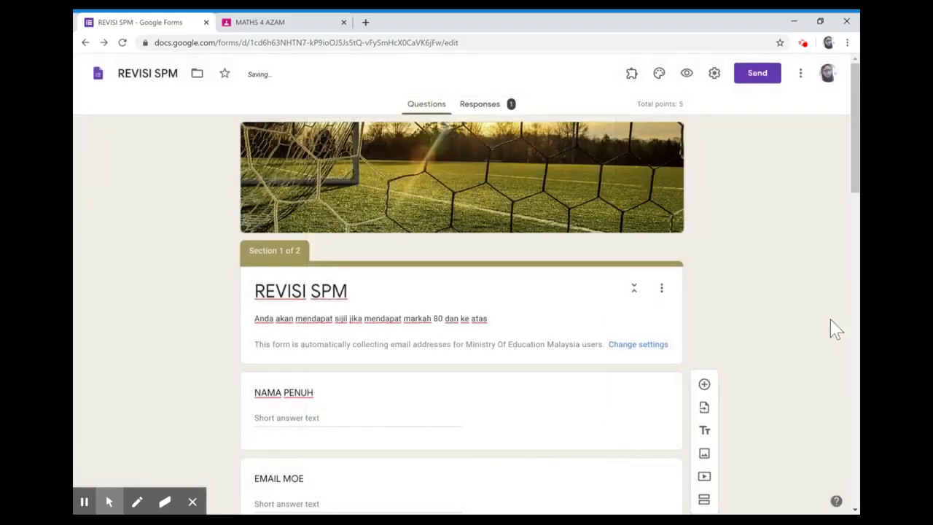
- Review the summary of the form's responses, including the insights, frequently missed questions, scores and submitted answers
click(502, 111)
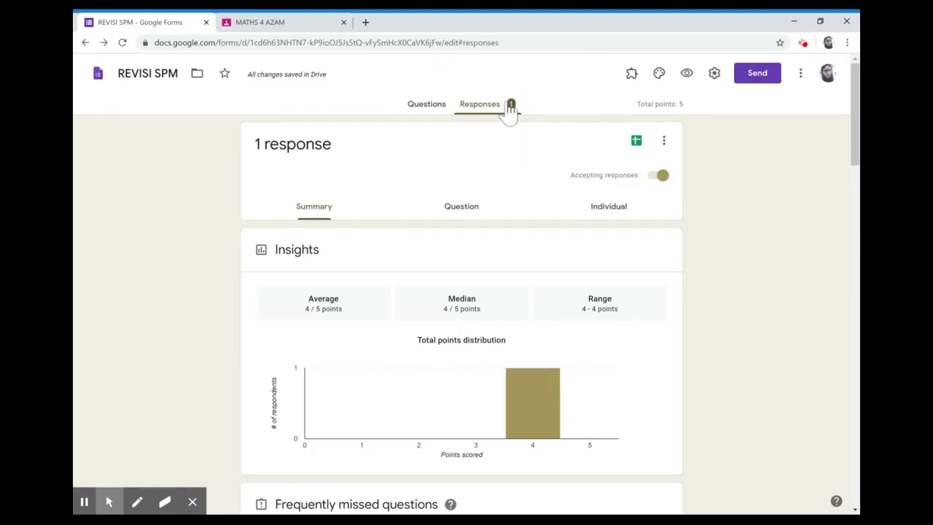
scroll(656, 335, down, 4)
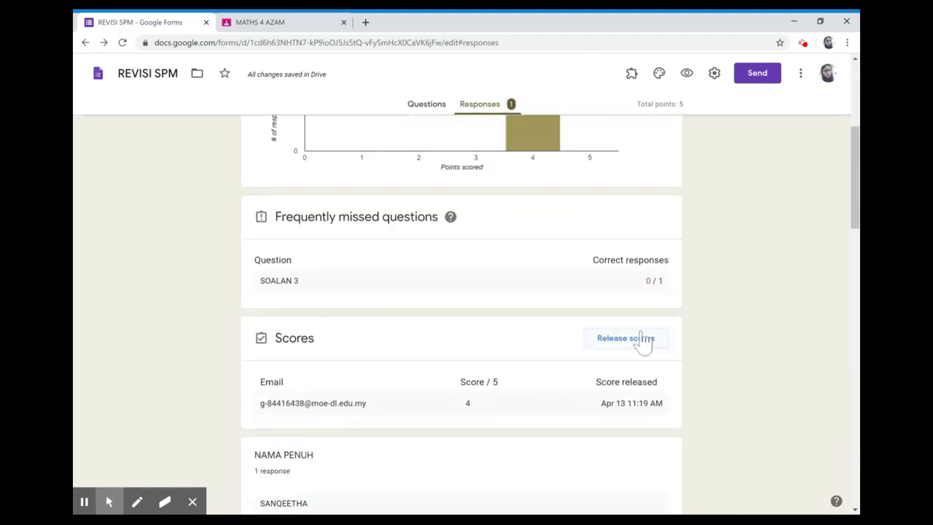
scroll(376, 328, down, 3)
scroll(376, 330, down, 5)
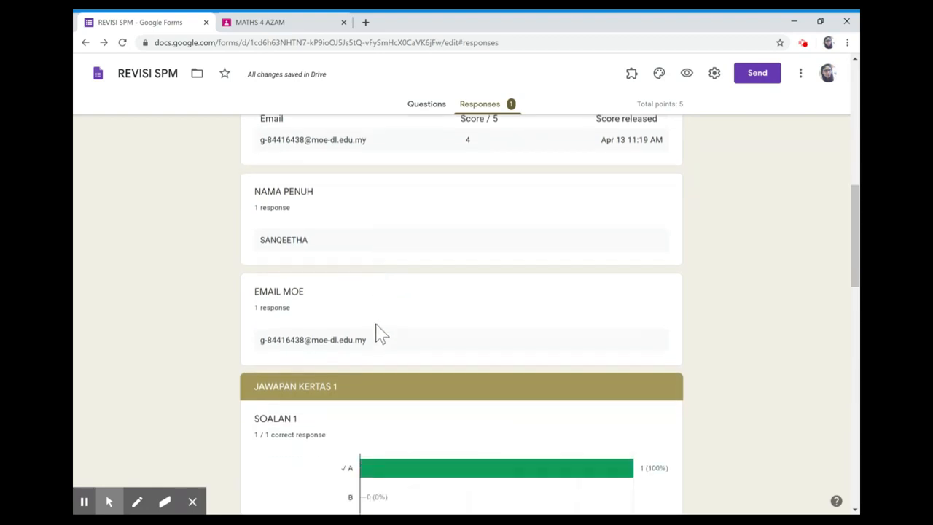
scroll(371, 328, up, 7)
scroll(368, 324, up, 5)
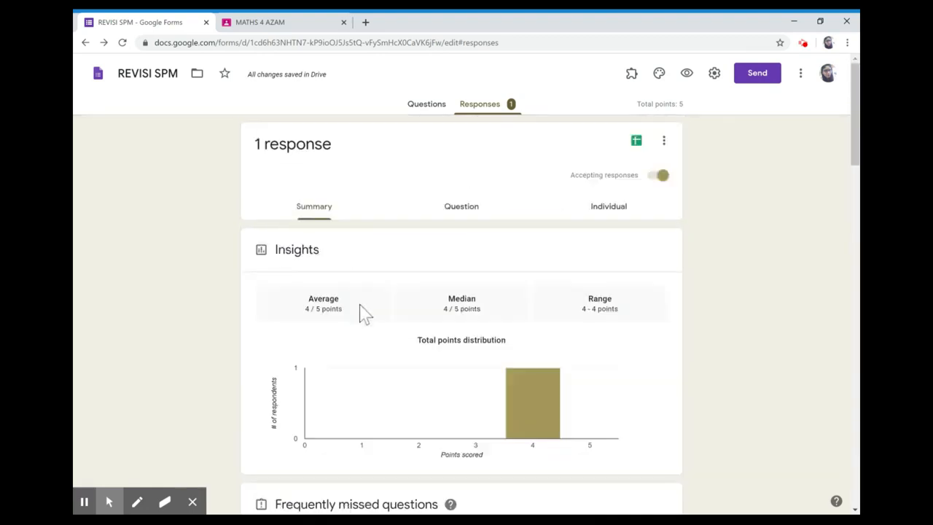
- Return to the form's questions and copy the full, unshortened link for sending the form
click(421, 105)
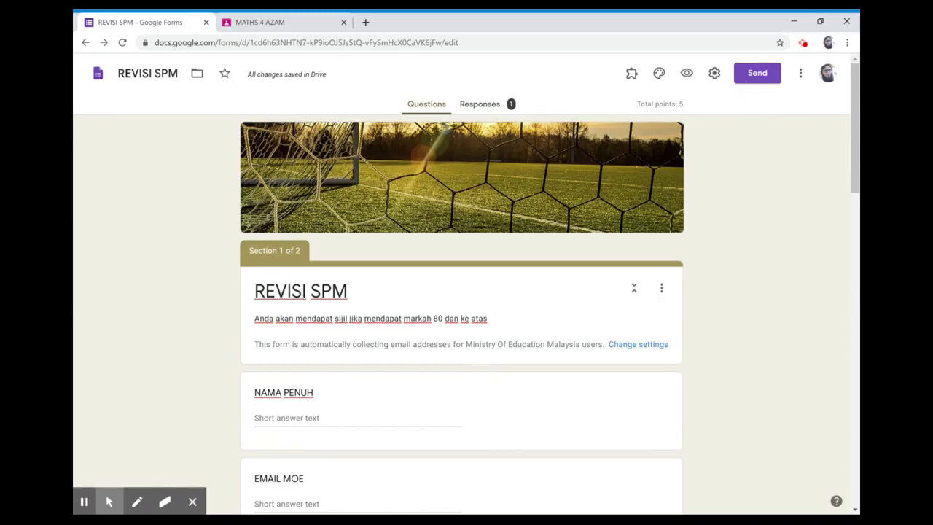
click(757, 80)
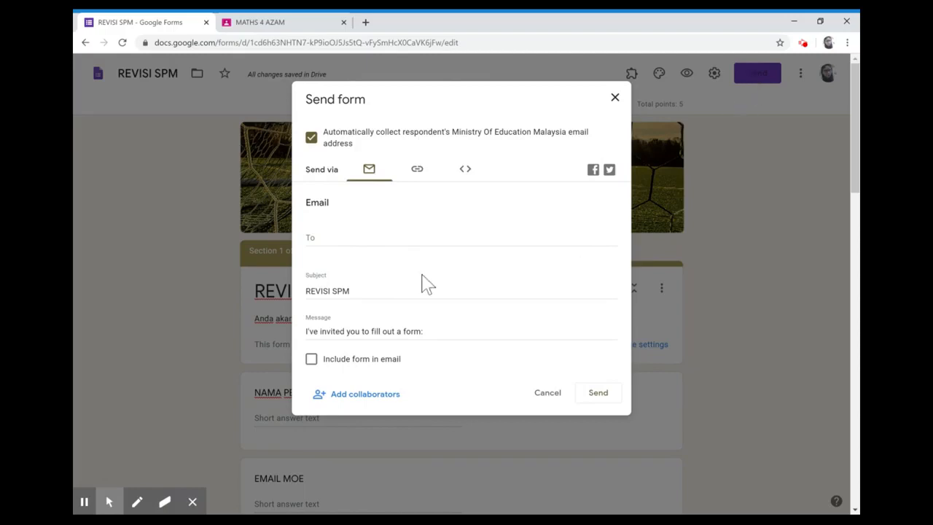
click(419, 175)
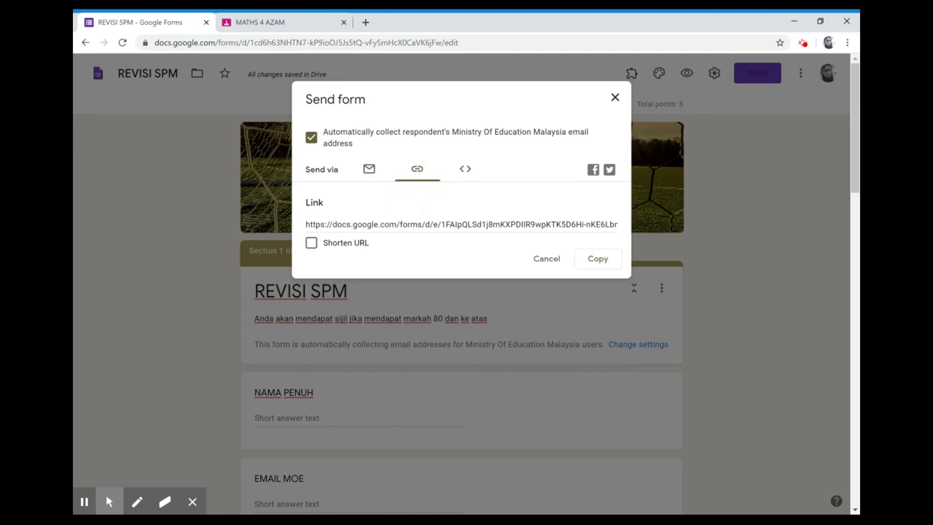
click(387, 225)
click(381, 225)
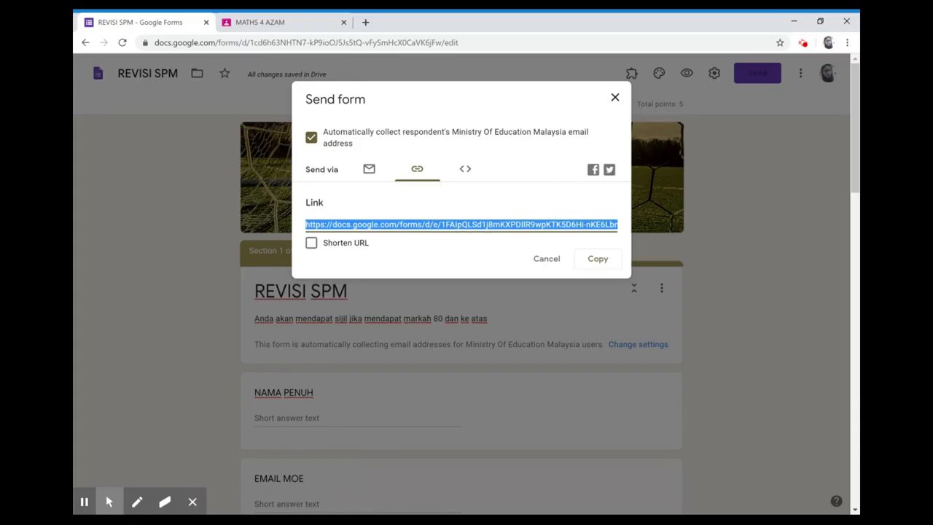
- Switch to Google Classroom and create a new assignment titled "revisi spm" in the MATHS 4 AZAM classwork
click(299, 22)
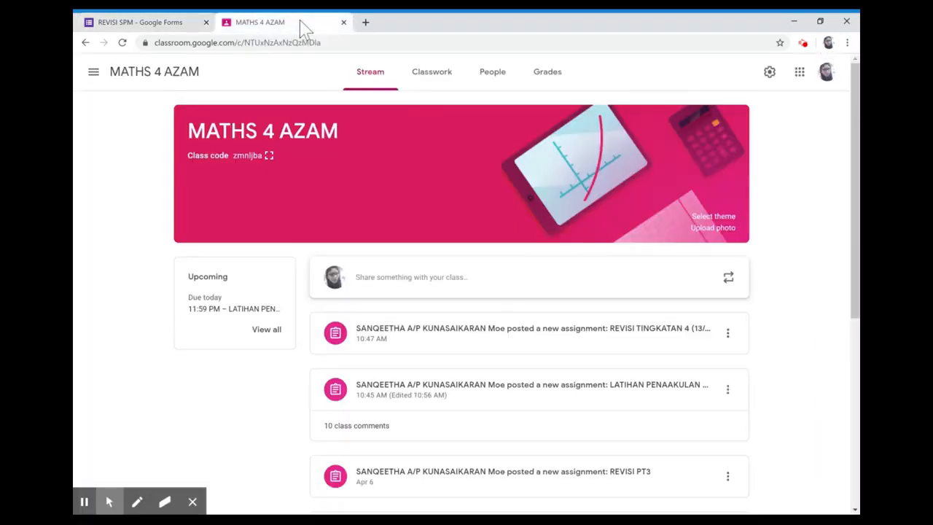
click(432, 73)
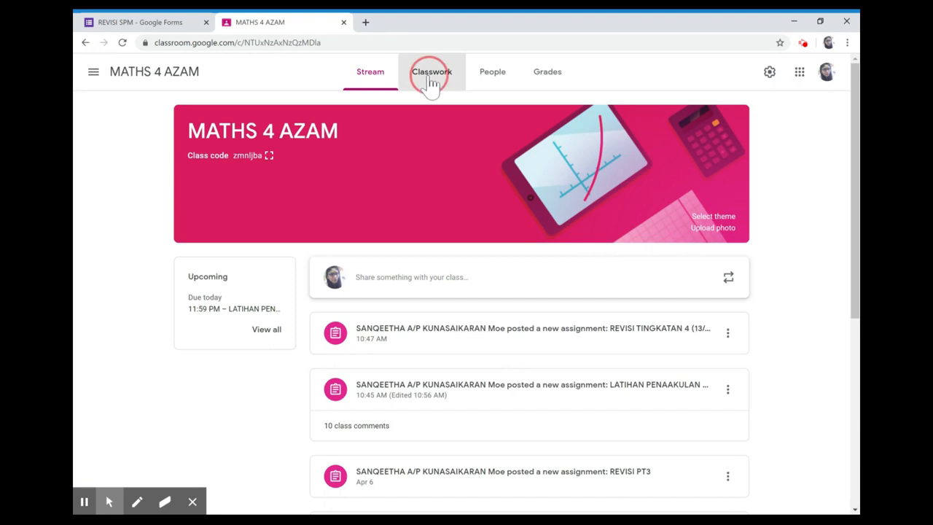
scroll(481, 233, up, 2)
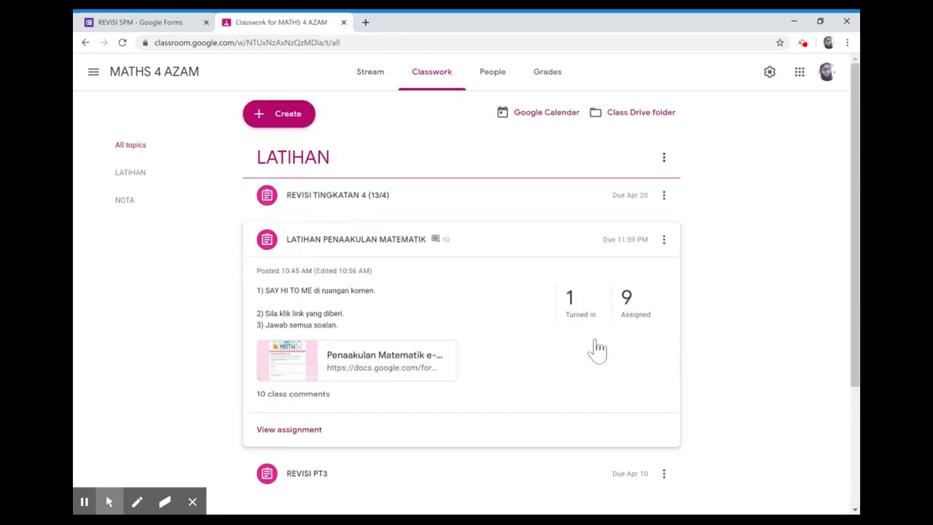
click(289, 129)
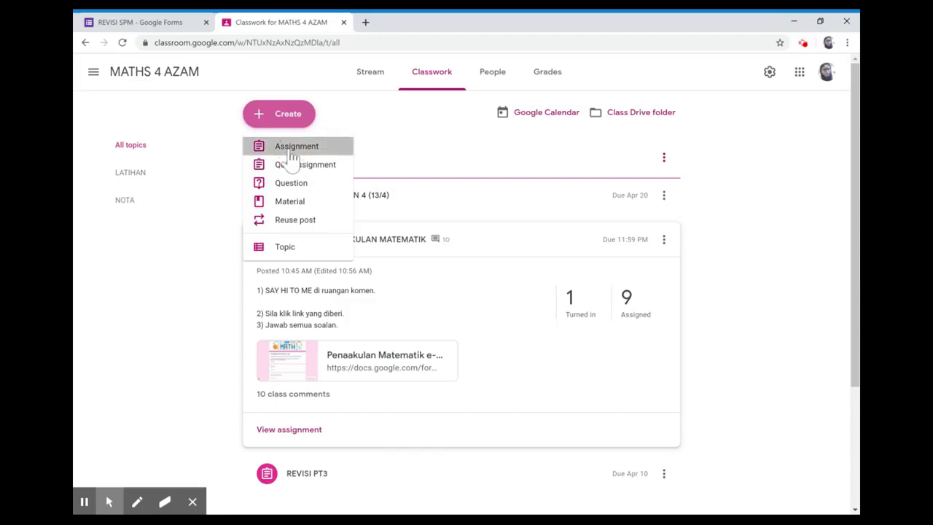
click(290, 151)
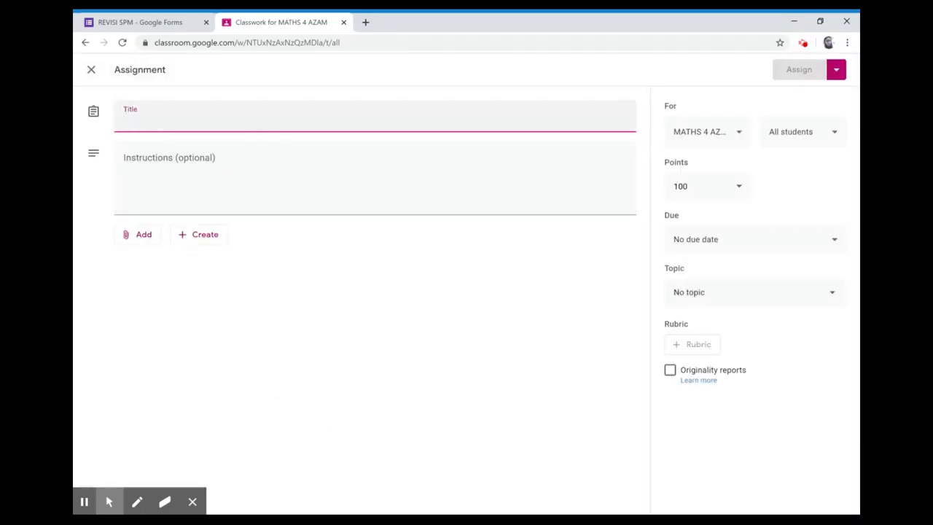
text(revisi spm)
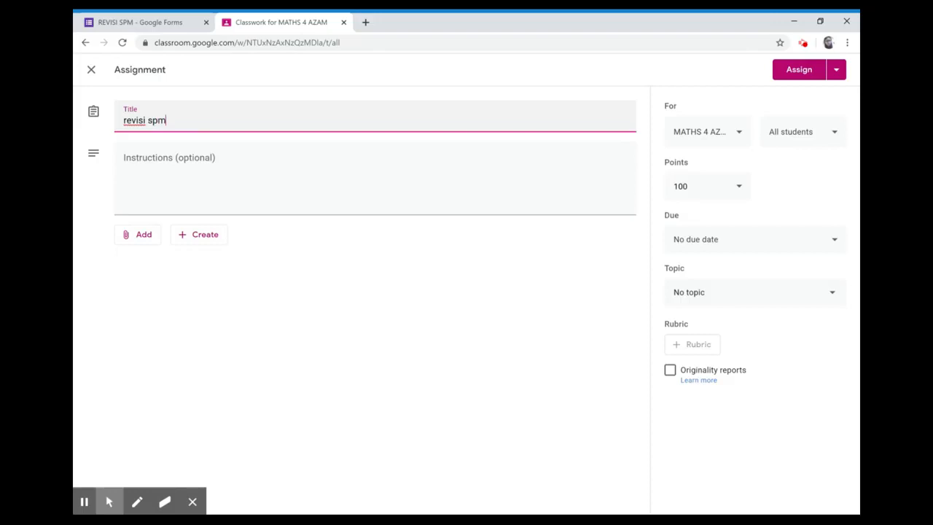
- Attach the copied REVISI SPM form link to the assignment
click(148, 243)
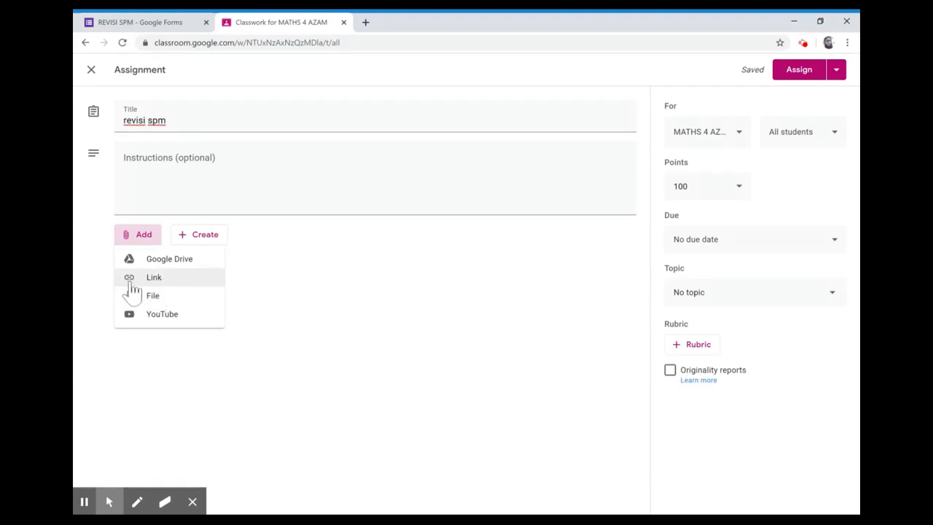
click(155, 278)
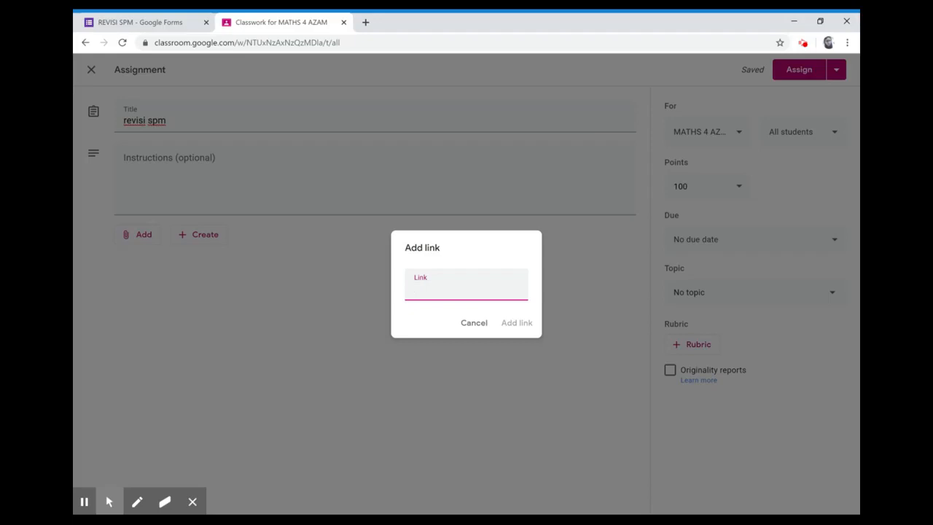
key(ctrl+v)
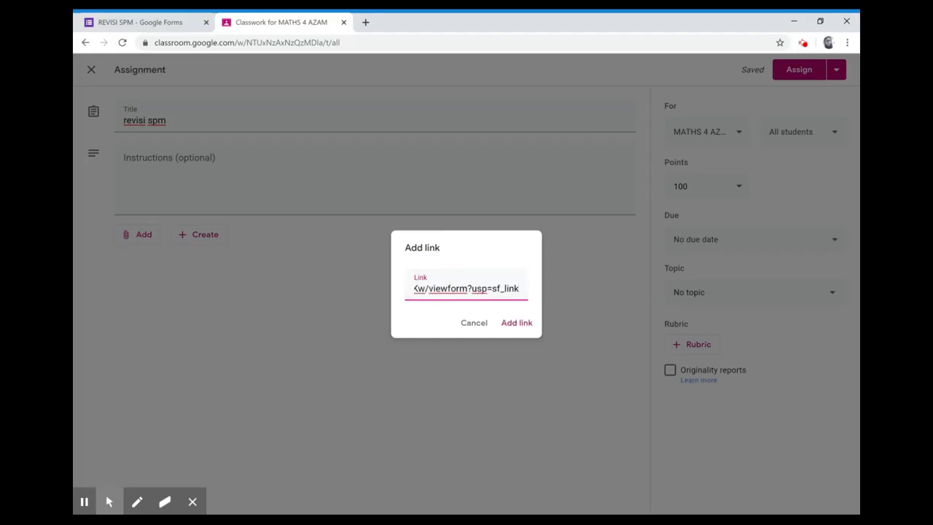
click(522, 325)
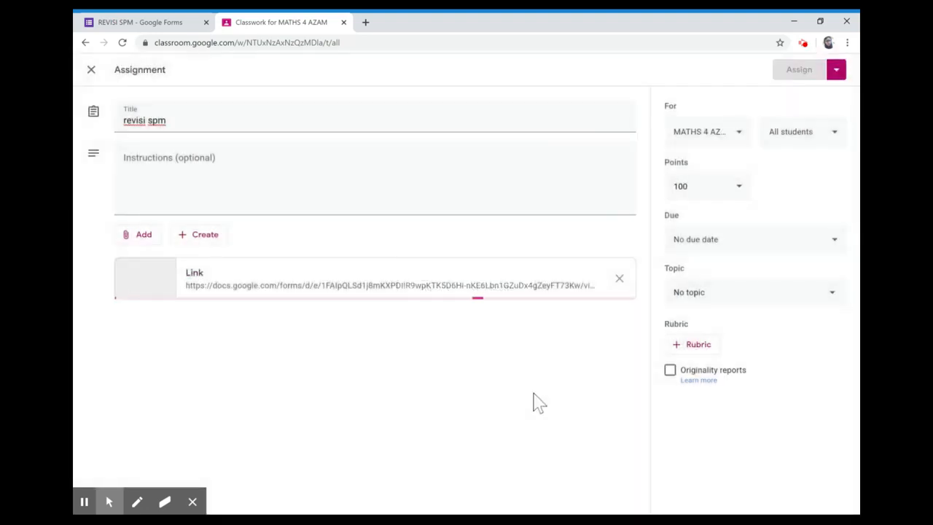